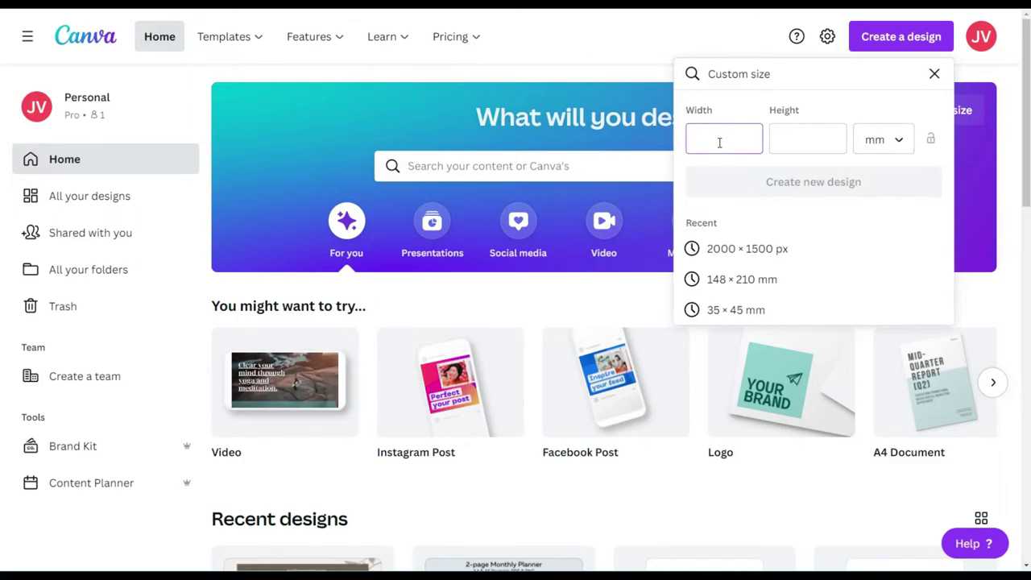
# Step: Create a new custom-size design 148 mm wide and 210 mm high
pyautogui.click(807, 137)
pyautogui.write('21')
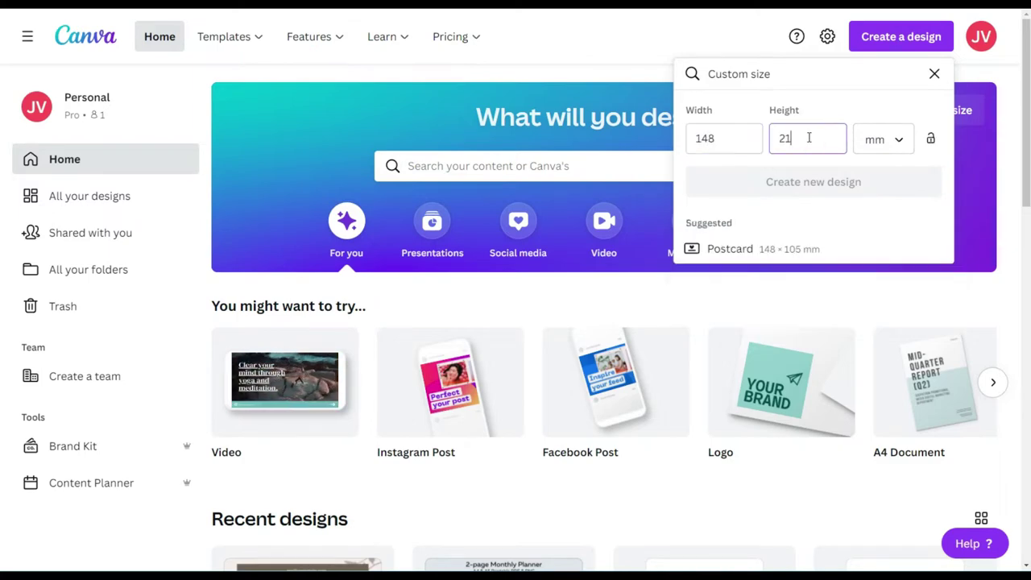
pyautogui.write('0')
pyautogui.click(810, 196)
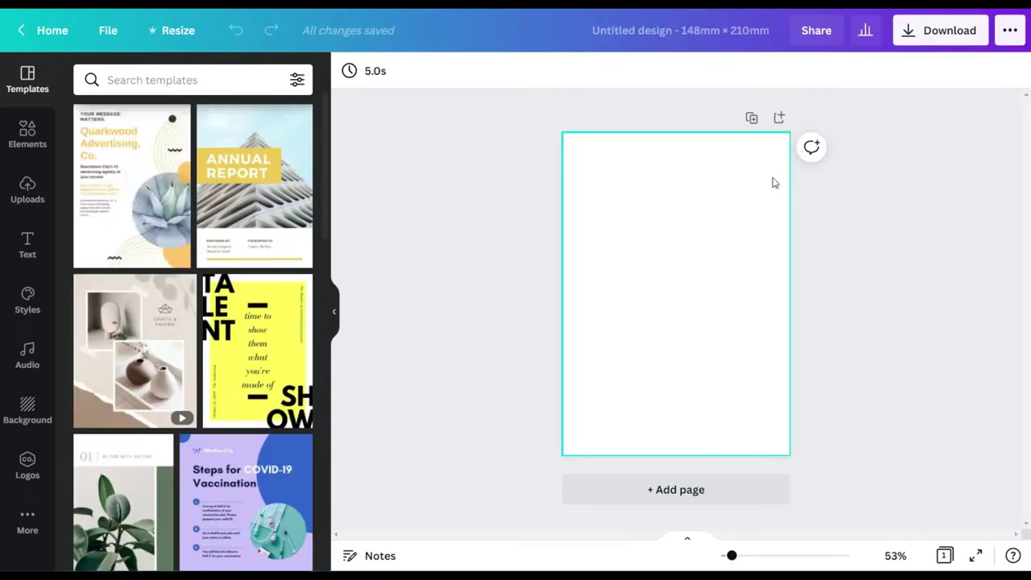
# Step: Search the elements library for "cherry blossom watercolor" and limit the results to graphics
pyautogui.click(27, 135)
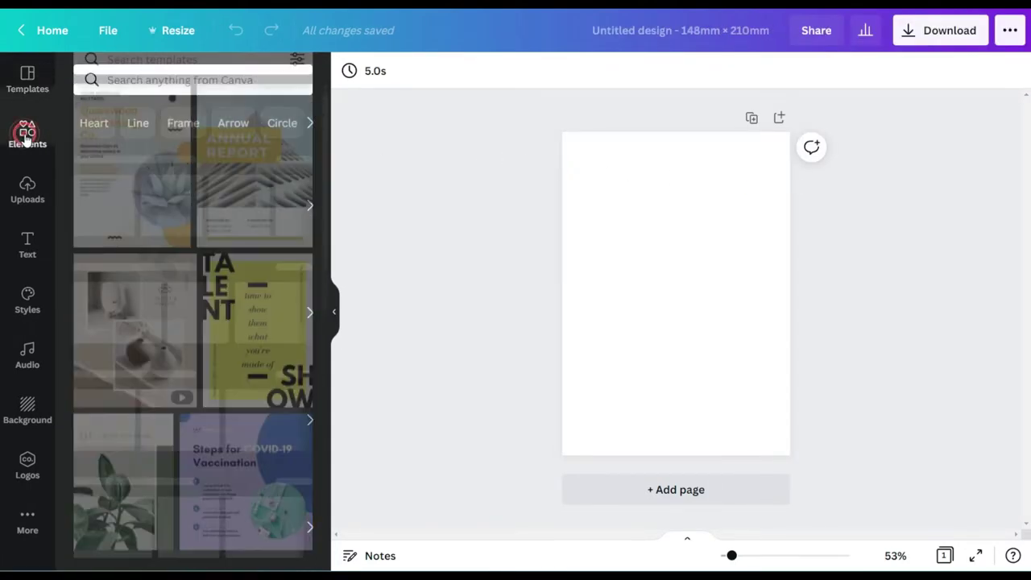
pyautogui.click(158, 81)
pyautogui.write('cherry')
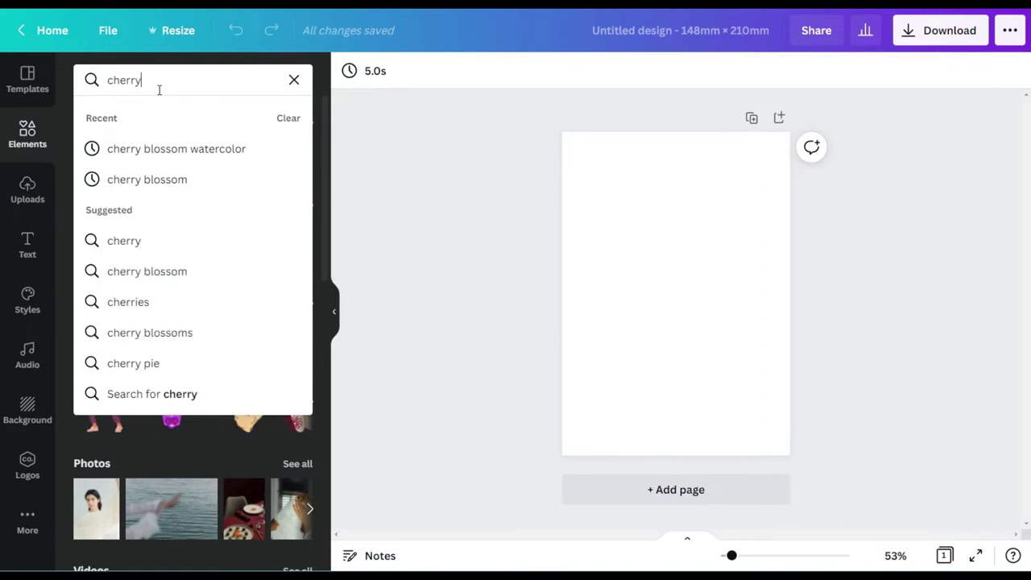
pyautogui.click(185, 151)
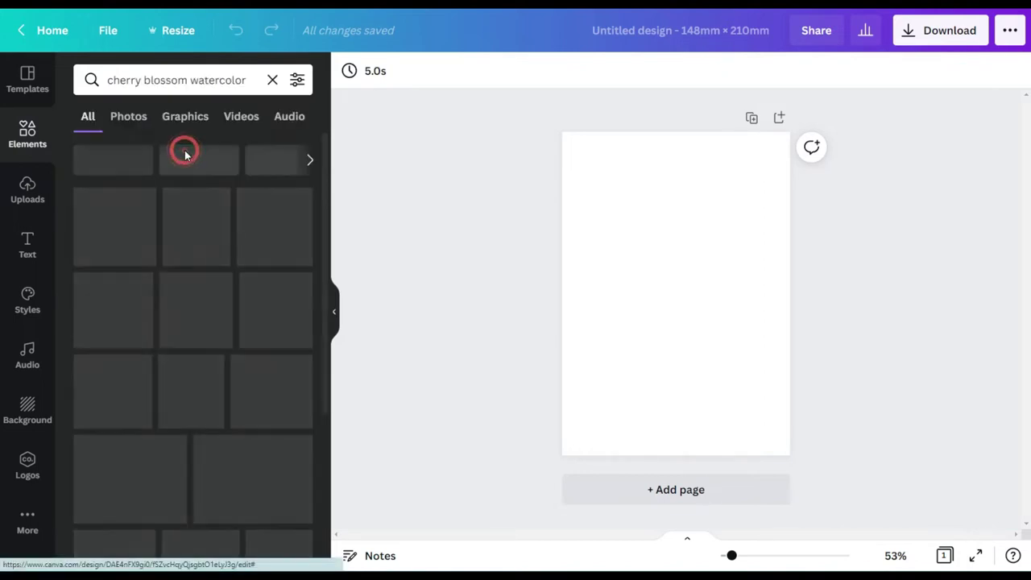
pyautogui.click(184, 118)
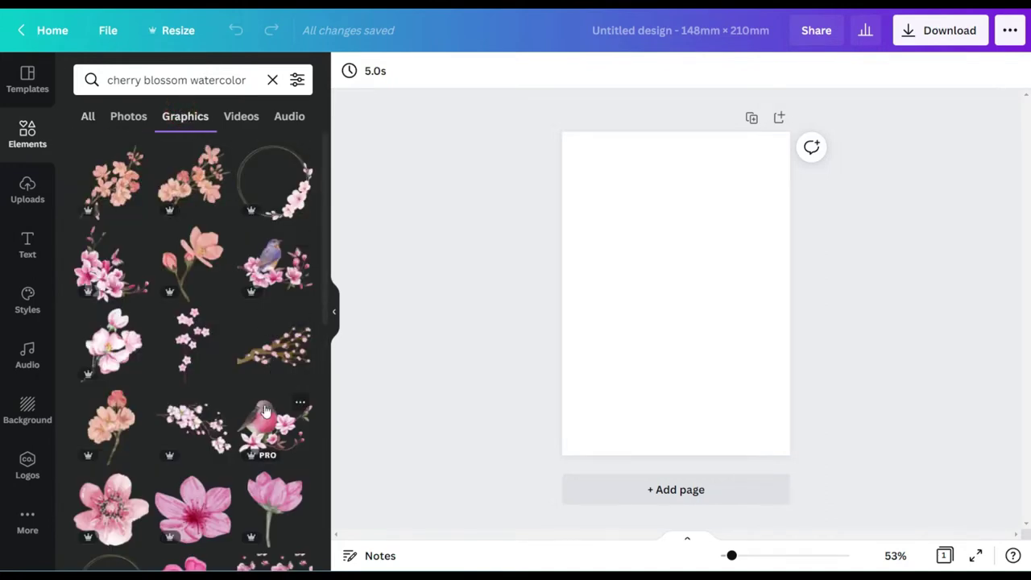
# Step: Add the graphic of the pink-breasted bird on a cherry blossom branch and position it in the page's upper part
pyautogui.click(265, 411)
pyautogui.click(285, 438)
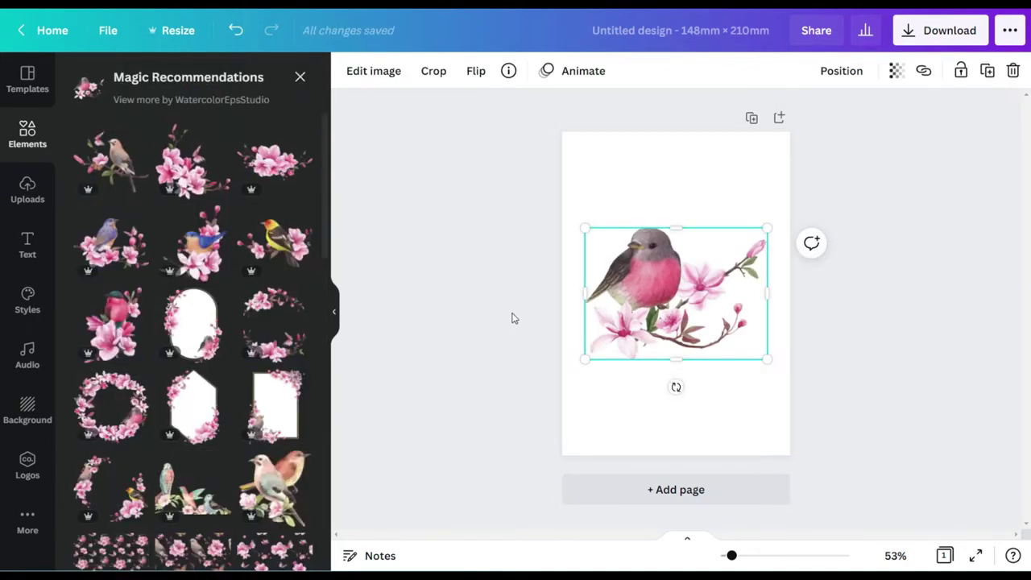
pyautogui.moveTo(660, 308); pyautogui.dragTo(637, 212)
pyautogui.moveTo(744, 263); pyautogui.dragTo(727, 274)
pyautogui.click(122, 166)
pyautogui.click(1013, 70)
pyautogui.click(172, 167)
pyautogui.click(602, 165)
pyautogui.moveTo(691, 331); pyautogui.dragTo(690, 379)
pyautogui.click(1014, 71)
# Step: Add the bird-free cherry blossom branch graphic, shrink it and place it at the page's left edge below the bird
pyautogui.click(277, 161)
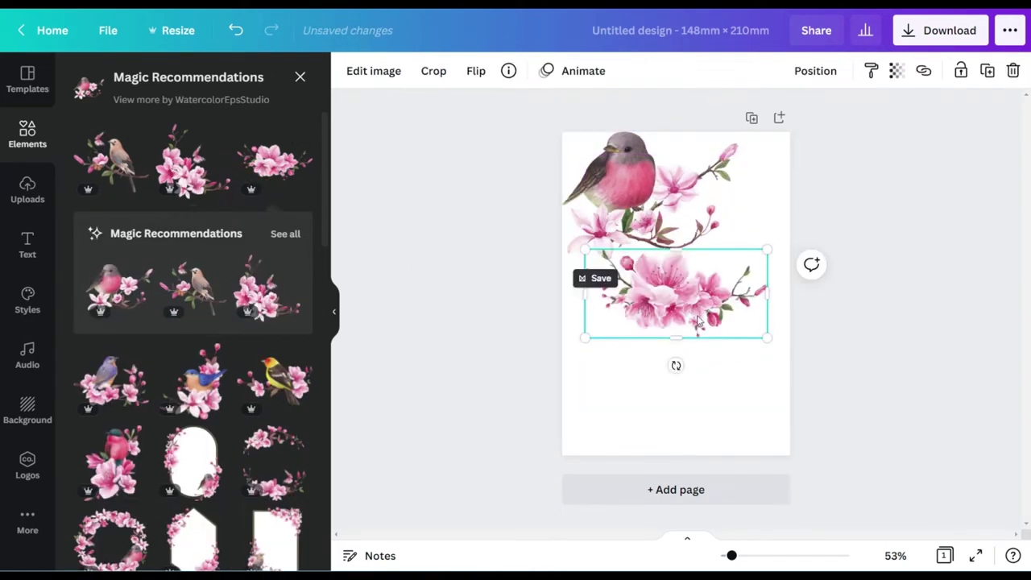
pyautogui.moveTo(678, 298); pyautogui.dragTo(656, 315)
pyautogui.moveTo(745, 354); pyautogui.dragTo(699, 349)
# Step: Add the blue bird and the pink bird with blossoms, arranging them small along the page's top right corner and right edge
pyautogui.scroll(-2, 121, 274)
pyautogui.click(111, 254)
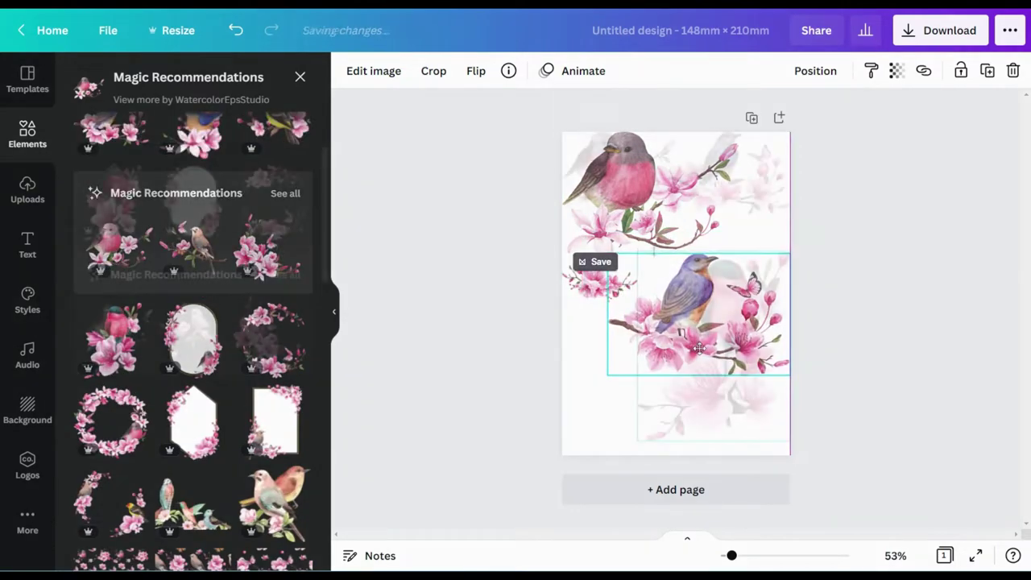
pyautogui.moveTo(638, 252); pyautogui.dragTo(709, 346)
pyautogui.moveTo(749, 393); pyautogui.dragTo(749, 272)
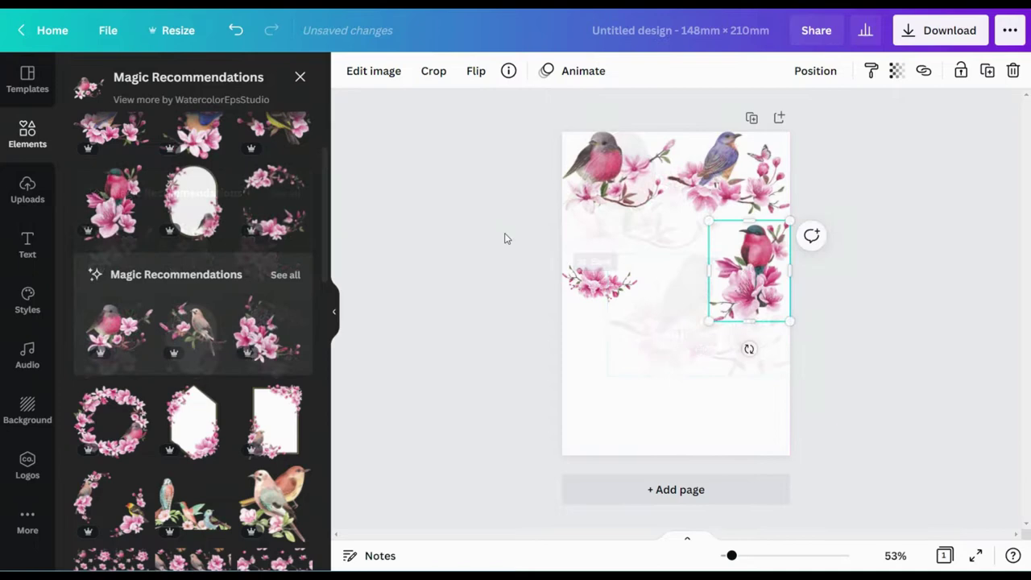
# Step: Add the open cherry blossom frame with butterflies, shrink it and place it in the page's lower left corner
pyautogui.click(274, 202)
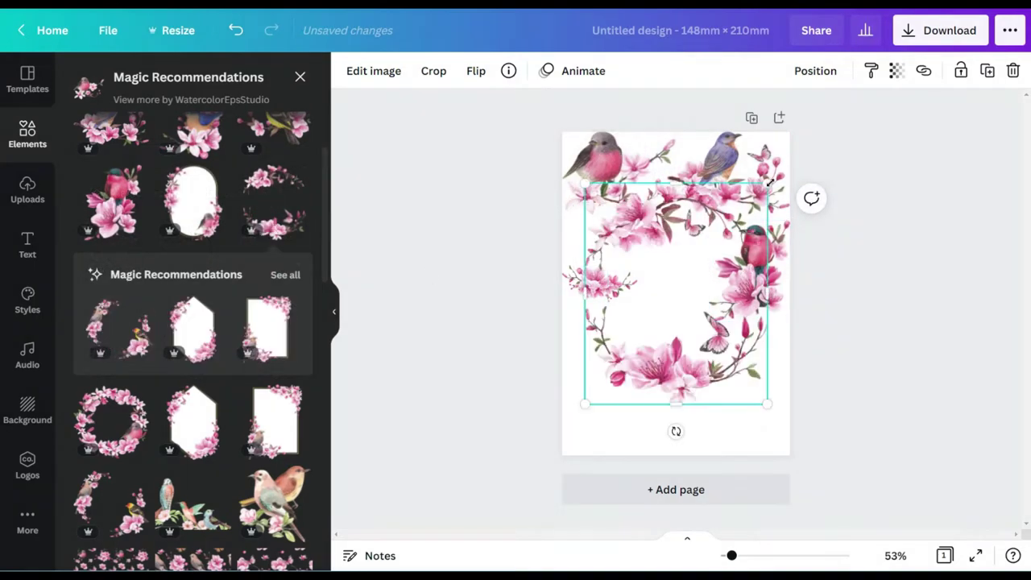
pyautogui.moveTo(770, 184); pyautogui.dragTo(704, 260)
pyautogui.moveTo(687, 327); pyautogui.dragTo(670, 378)
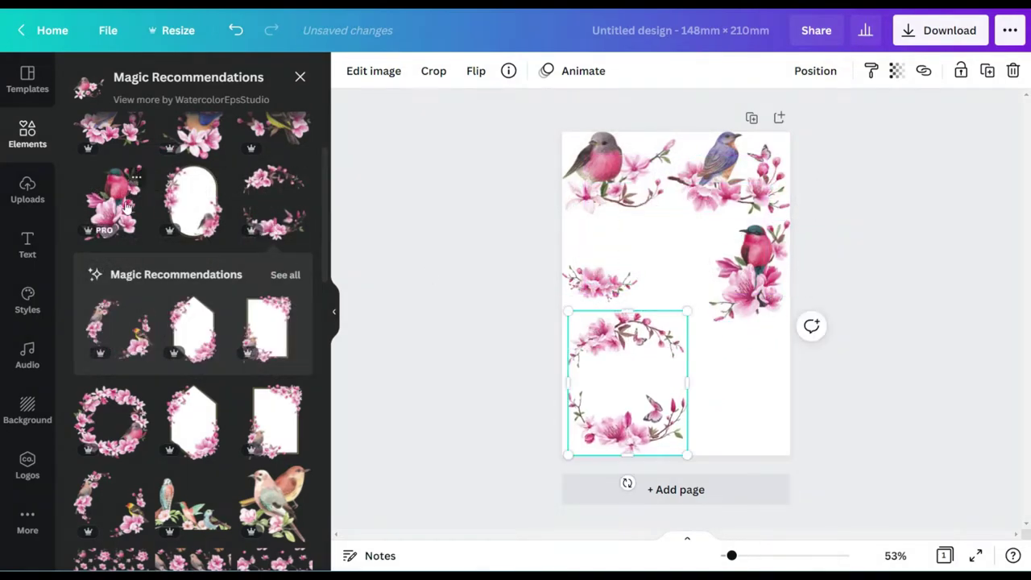
# Step: Add the corner blossom graphic with the brown and yellow birds and fit it into the page's lower right area
pyautogui.scroll(-4, 125, 208)
pyautogui.click(165, 185)
pyautogui.moveTo(728, 337); pyautogui.dragTo(751, 407)
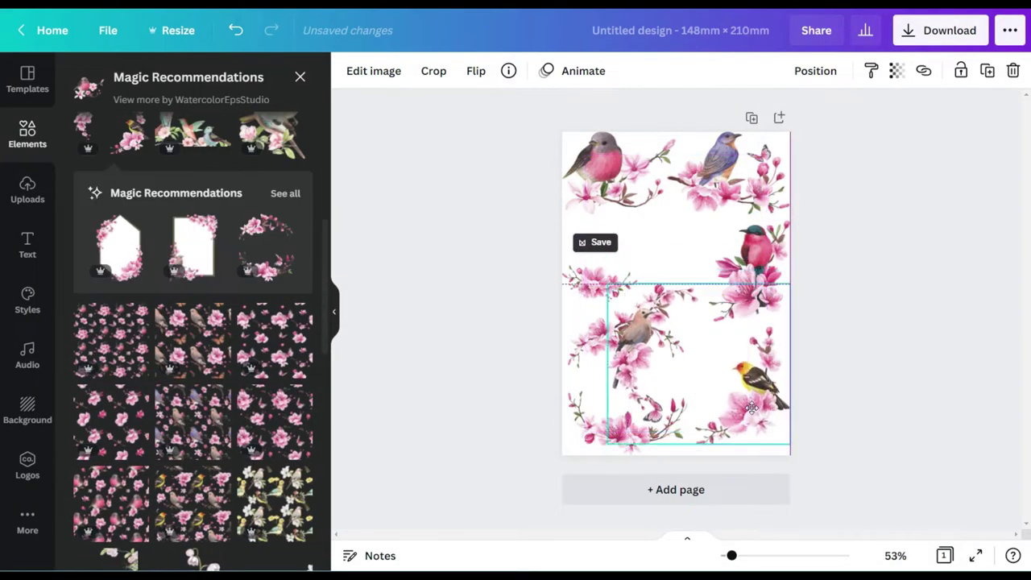
pyautogui.moveTo(607, 284); pyautogui.dragTo(625, 483)
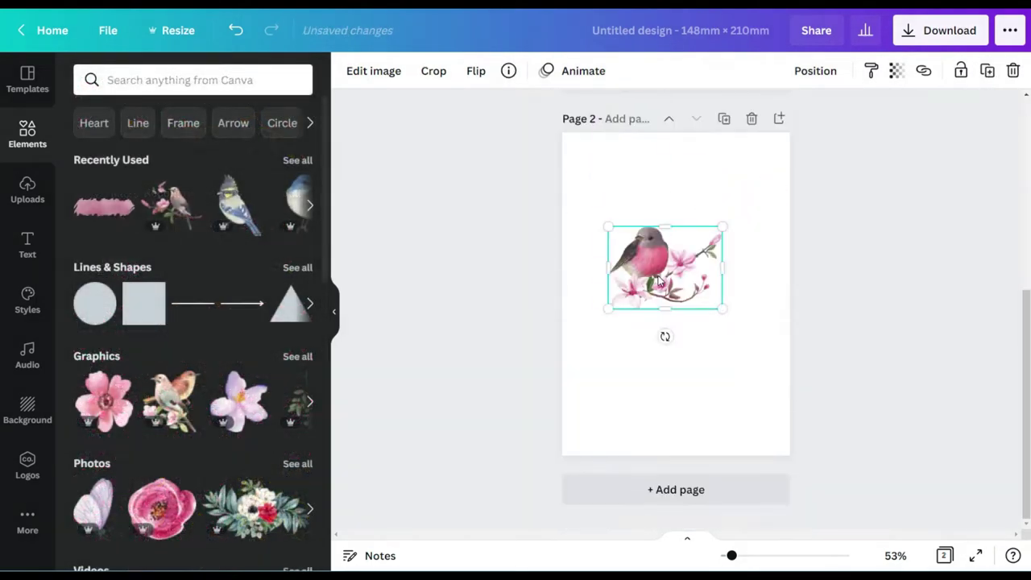
# Step: Enlarge the pink-breasted bird graphic on page 2 to nearly the page width and place it in the lower half
pyautogui.moveTo(608, 306); pyautogui.dragTo(583, 350)
pyautogui.moveTo(722, 339); pyautogui.dragTo(788, 384)
pyautogui.moveTo(694, 325); pyautogui.dragTo(695, 368)
# Step: Insert a heading reading "March 2022" on page 2 and place it above the bird
pyautogui.click(27, 252)
pyautogui.click(152, 175)
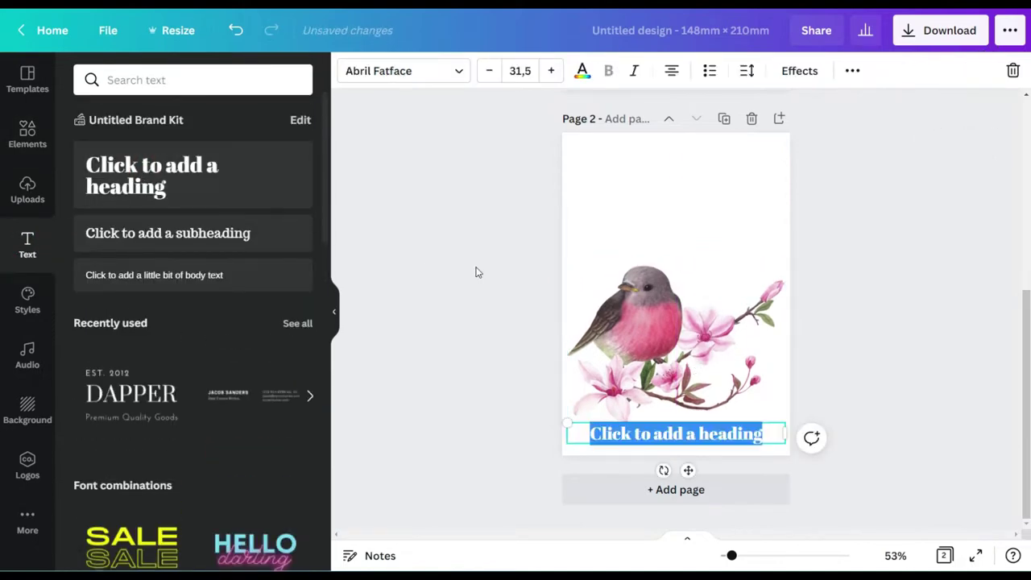
pyautogui.moveTo(688, 471); pyautogui.dragTo(693, 247)
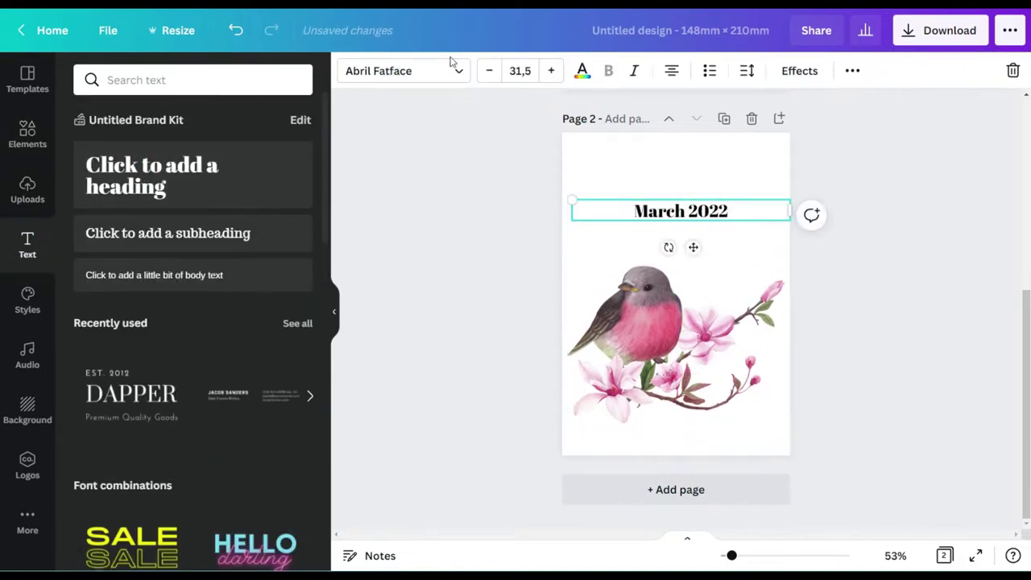
# Step: Set the March 2022 heading's font to Madelyn and its size to 56
pyautogui.click(447, 70)
pyautogui.click(131, 273)
pyautogui.click(519, 70)
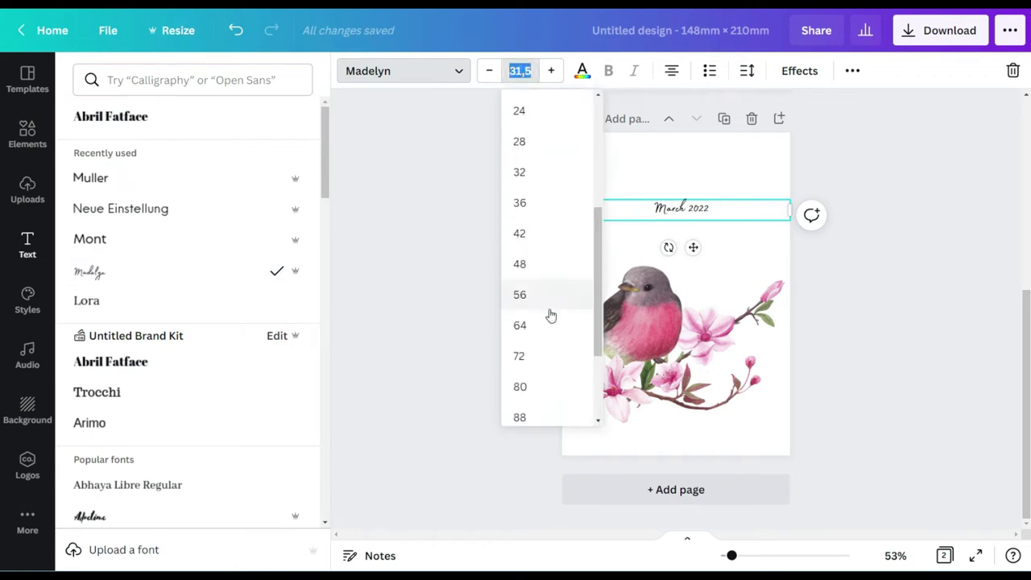
pyautogui.click(541, 296)
# Step: Try several script fonts from the popular fonts on the March 2022 heading, ending with Caitlin
pyautogui.scroll(-3, 178, 201)
pyautogui.scroll(-1, 178, 201)
pyautogui.click(150, 216)
pyautogui.scroll(-6, 150, 219)
pyautogui.click(144, 267)
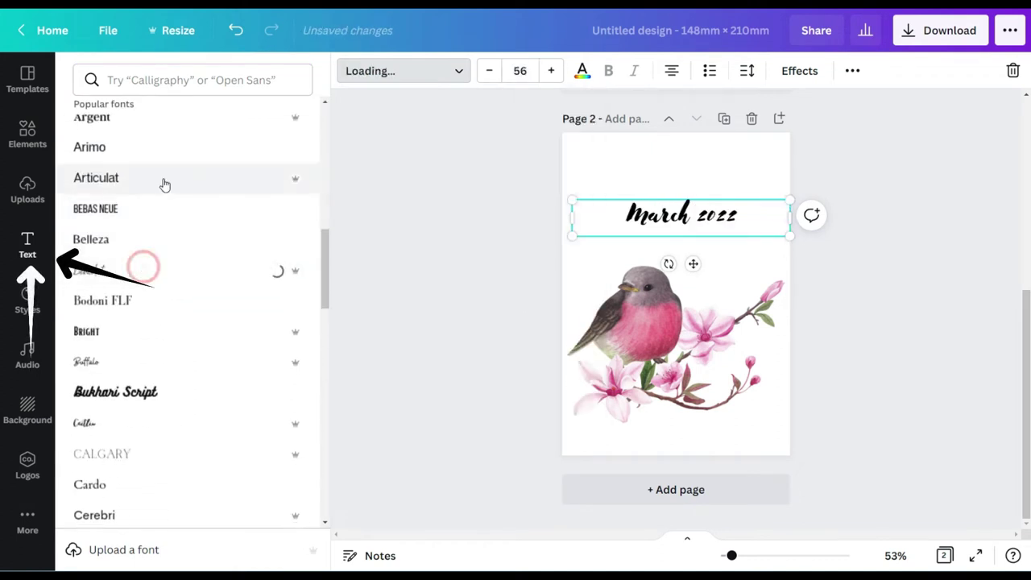
pyautogui.scroll(-3, 163, 183)
pyautogui.click(166, 182)
pyautogui.click(167, 238)
# Step: Try further handwritten popular fonts on the March 2022 heading, ending with Stoic
pyautogui.scroll(-5, 171, 201)
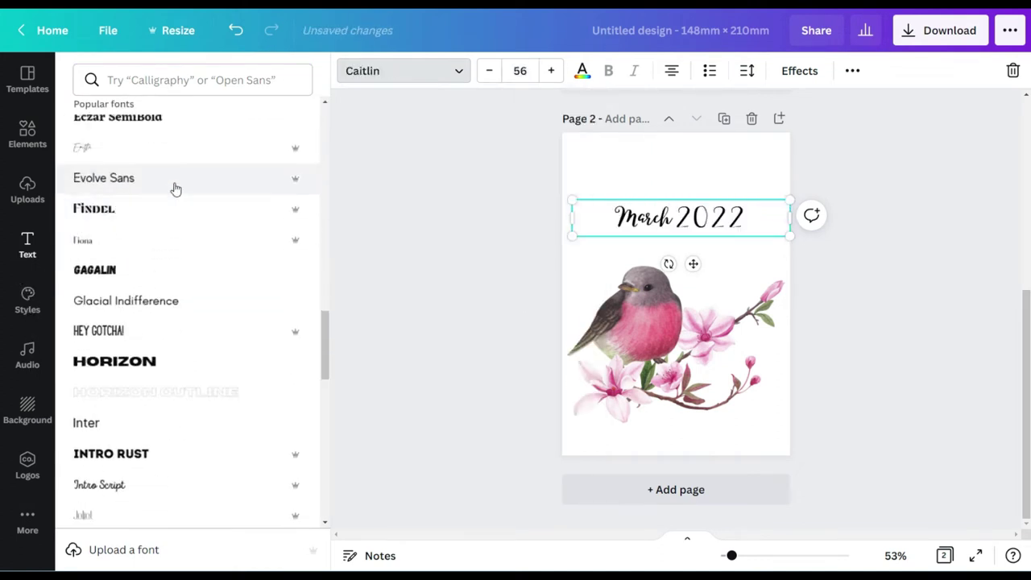
pyautogui.click(177, 154)
pyautogui.scroll(-4, 177, 177)
pyautogui.click(172, 237)
pyautogui.scroll(-5, 178, 195)
pyautogui.scroll(-2, 177, 172)
pyautogui.click(177, 175)
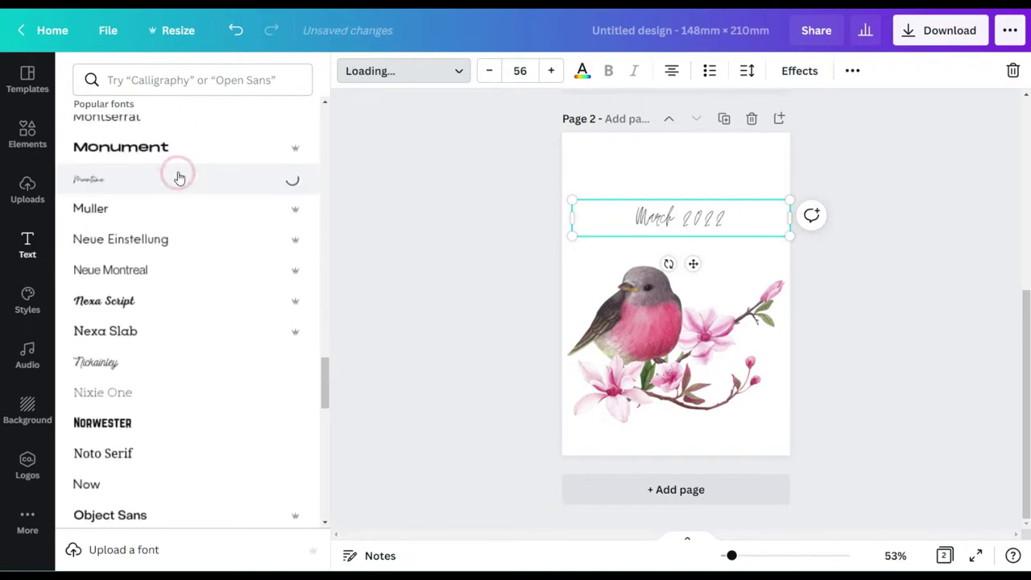
pyautogui.scroll(-2, 177, 177)
pyautogui.scroll(-5, 179, 178)
pyautogui.scroll(-4, 179, 177)
pyautogui.click(182, 208)
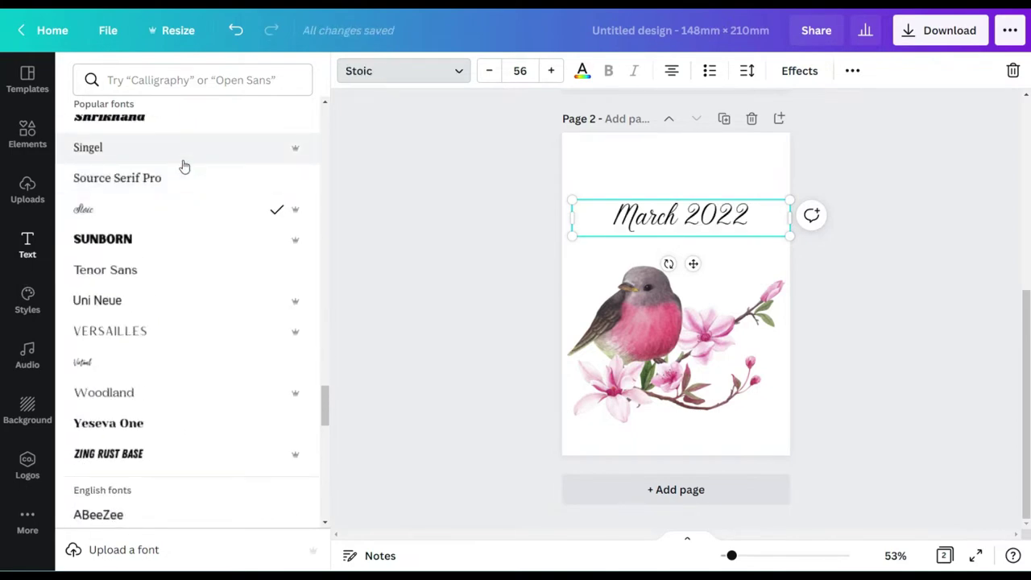
# Step: Try the Virtual, Alex Brush and Allura fonts on the March 2022 heading
pyautogui.scroll(-4, 183, 167)
pyautogui.click(184, 179)
pyautogui.scroll(-15, 186, 181)
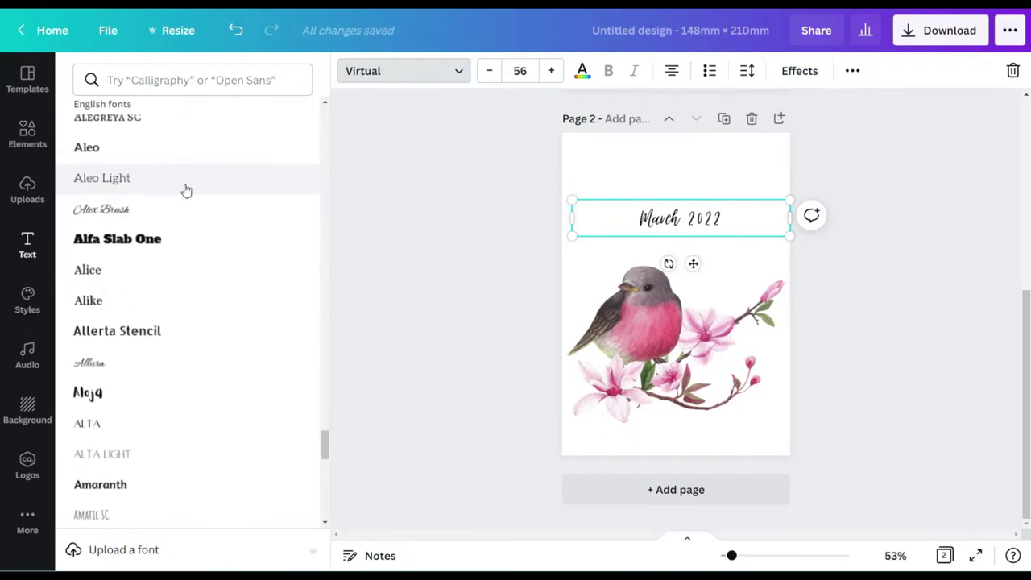
pyautogui.click(185, 212)
pyautogui.scroll(-2, 185, 181)
pyautogui.click(171, 241)
pyautogui.scroll(-5, 187, 175)
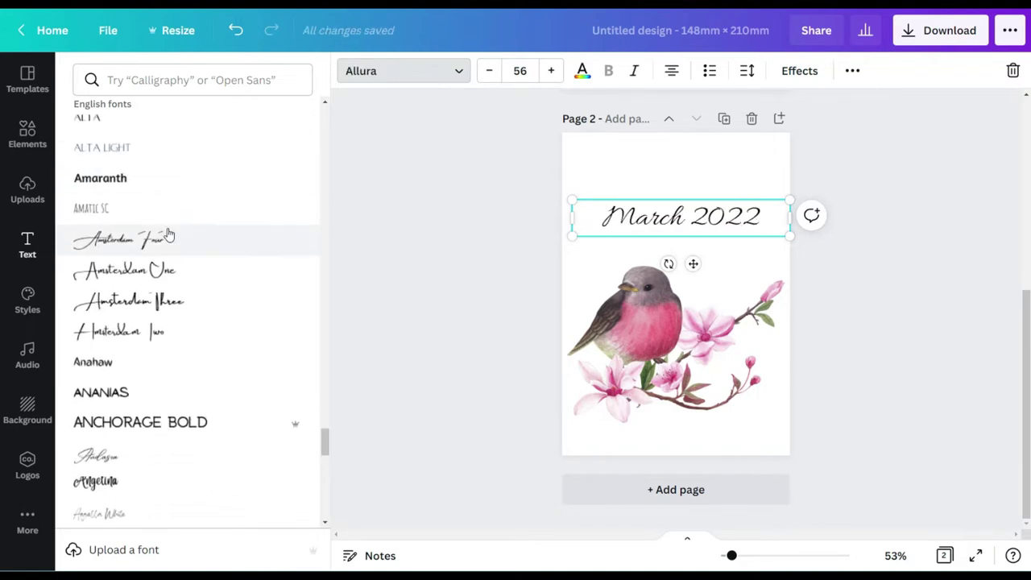
# Step: Try the Amsterdam Four, One, Three and Two fonts on the March 2022 heading
pyautogui.click(161, 239)
pyautogui.click(161, 269)
pyautogui.click(161, 300)
pyautogui.click(161, 329)
pyautogui.scroll(-3, 159, 307)
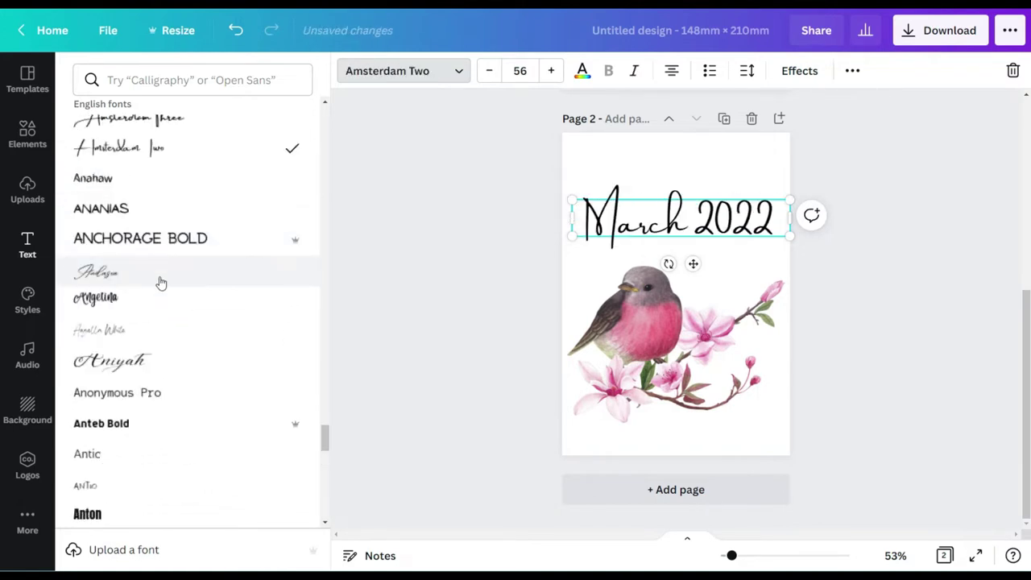
# Step: Try more handwritten English fonts on the March 2022 heading, including Angelina, Angella White, Aniyah and Apricots
pyautogui.click(159, 276)
pyautogui.scroll(-1, 161, 257)
pyautogui.click(166, 239)
pyautogui.click(166, 280)
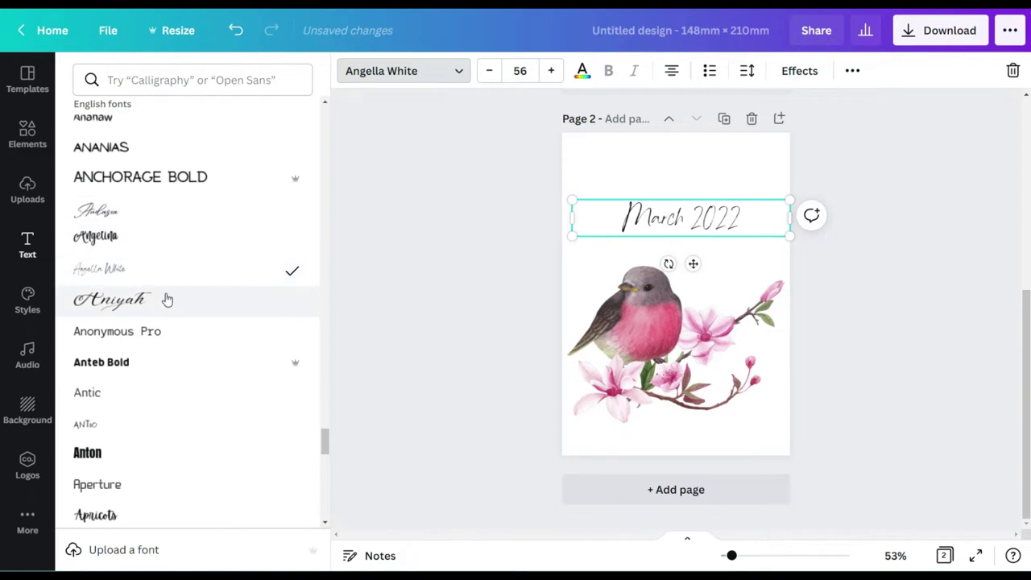
pyautogui.click(166, 299)
pyautogui.scroll(-4, 180, 188)
pyautogui.click(173, 211)
pyautogui.scroll(-10, 170, 212)
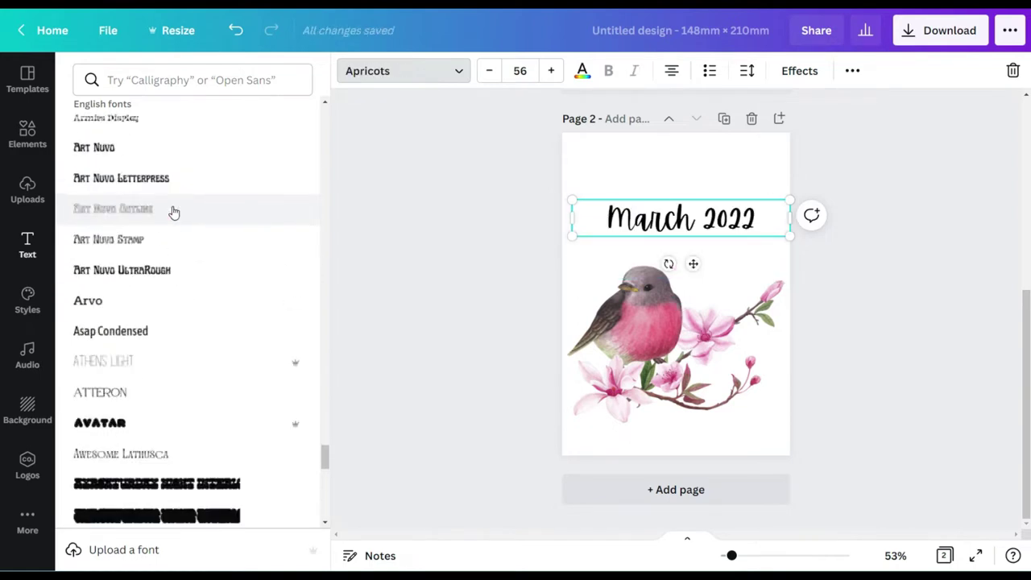
# Step: Try the Badhorse Script, Bakerie and Bakerie Bold fonts on the March 2022 heading
pyautogui.click(170, 194)
pyautogui.click(171, 241)
pyautogui.scroll(-2, 169, 246)
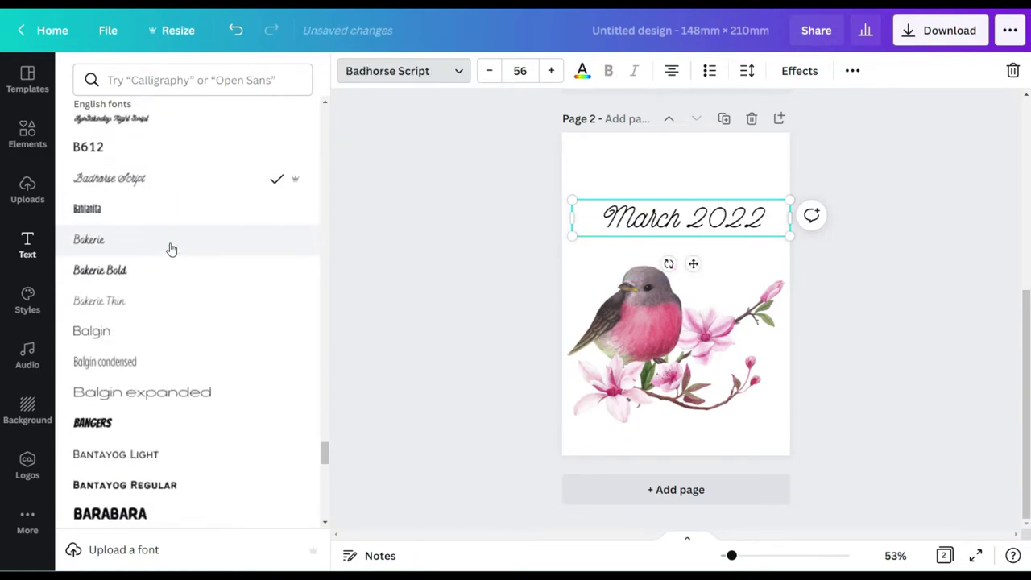
pyautogui.click(169, 240)
pyautogui.click(177, 181)
pyautogui.click(181, 207)
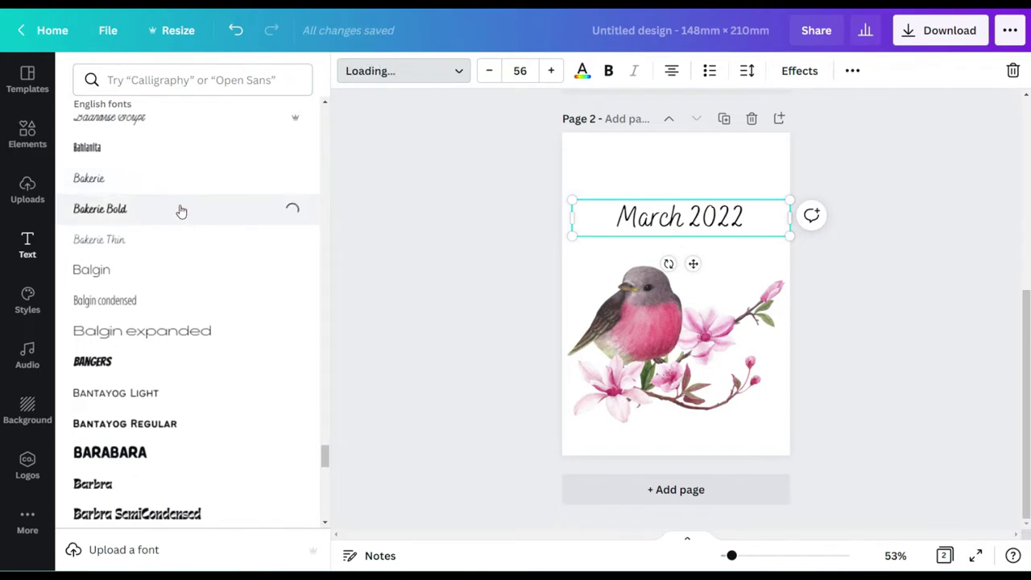
# Step: Try the Bellaboo font on the March 2022 heading, then set its font to Halimum
pyautogui.scroll(-8, 179, 197)
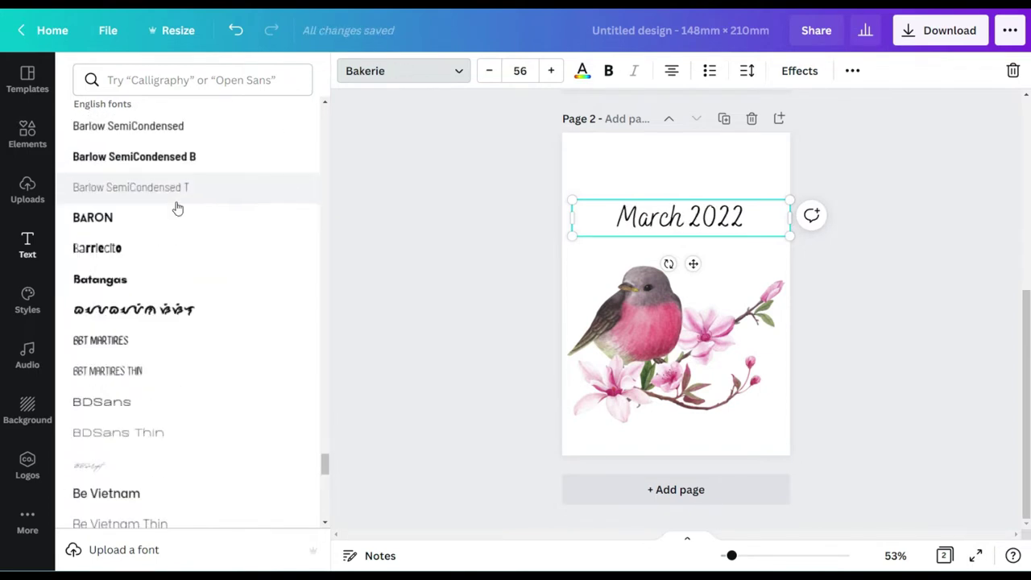
pyautogui.click(173, 270)
pyautogui.scroll(-3, 169, 250)
pyautogui.click(166, 237)
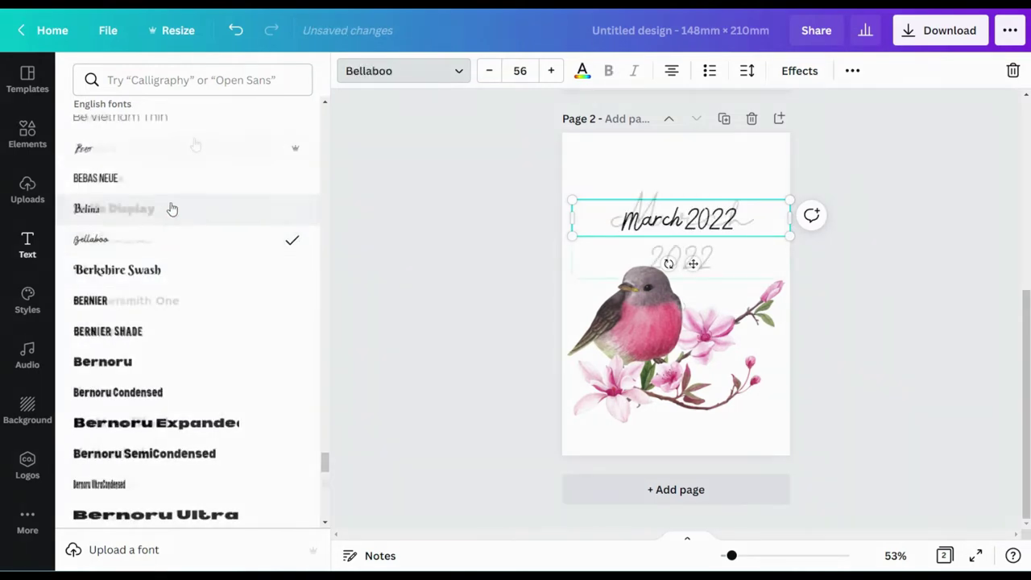
pyautogui.scroll(-5, 170, 207)
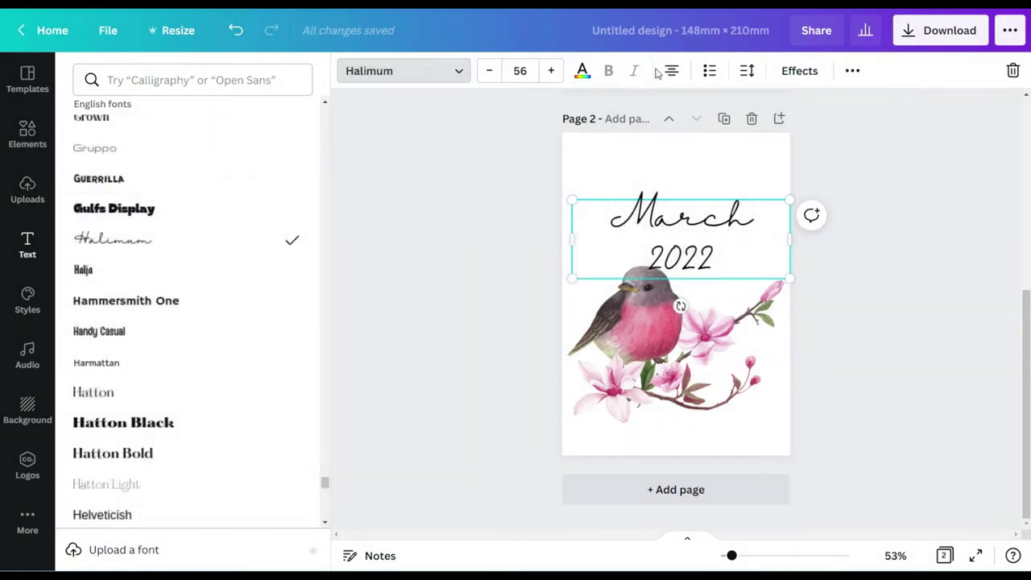
# Step: Right-align the March 2022 heading and move it inward from the page's right edge
pyautogui.click(860, 248)
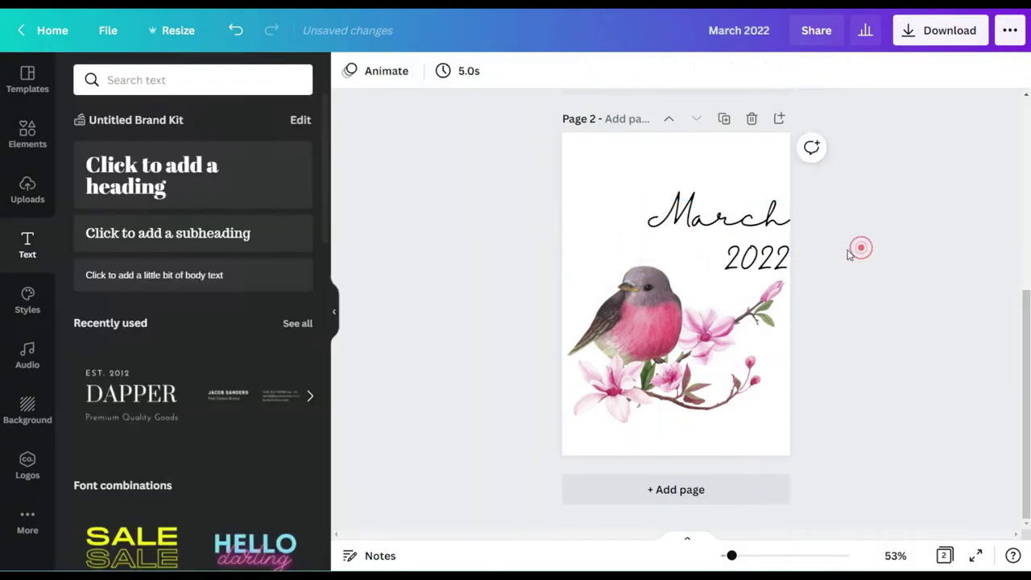
pyautogui.moveTo(724, 234); pyautogui.dragTo(686, 240)
pyautogui.click(904, 214)
pyautogui.click(685, 237)
# Step: Set the heading's size to 72 and refit its text box above the bird so that March stays on one line
pyautogui.click(520, 71)
pyautogui.click(520, 319)
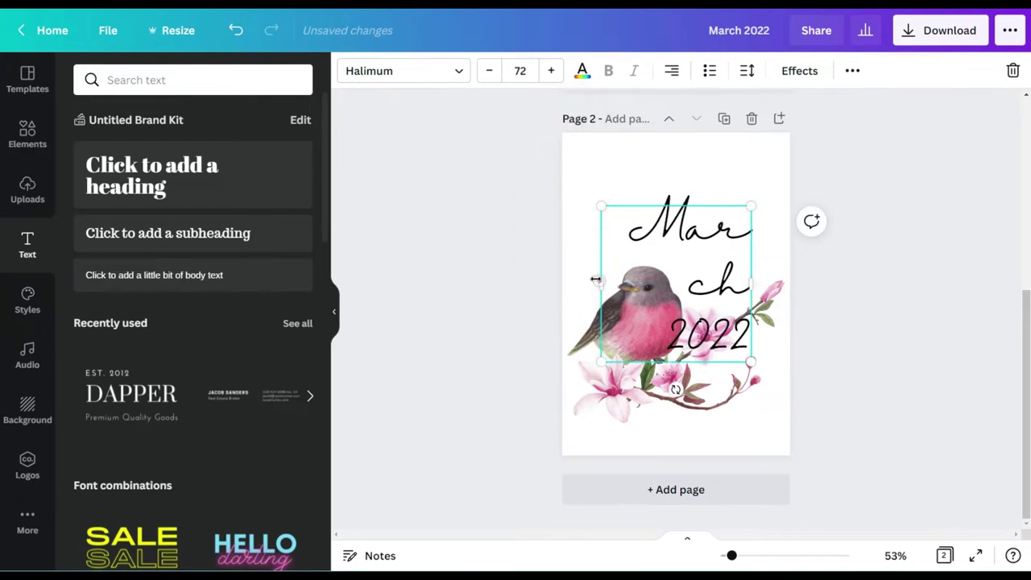
pyautogui.moveTo(596, 276); pyautogui.dragTo(567, 276)
pyautogui.moveTo(707, 259); pyautogui.dragTo(717, 252)
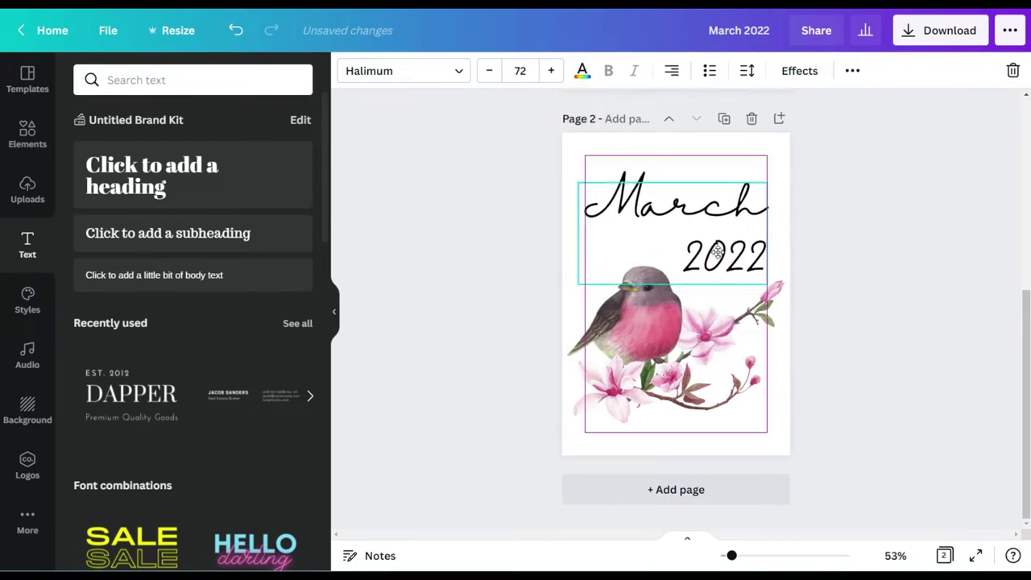
pyautogui.click(904, 207)
# Step: Recolor the March 2022 heading on page 2 with the dark grey-brown photo color from the bird graphic
pyautogui.click(733, 216)
pyautogui.click(581, 71)
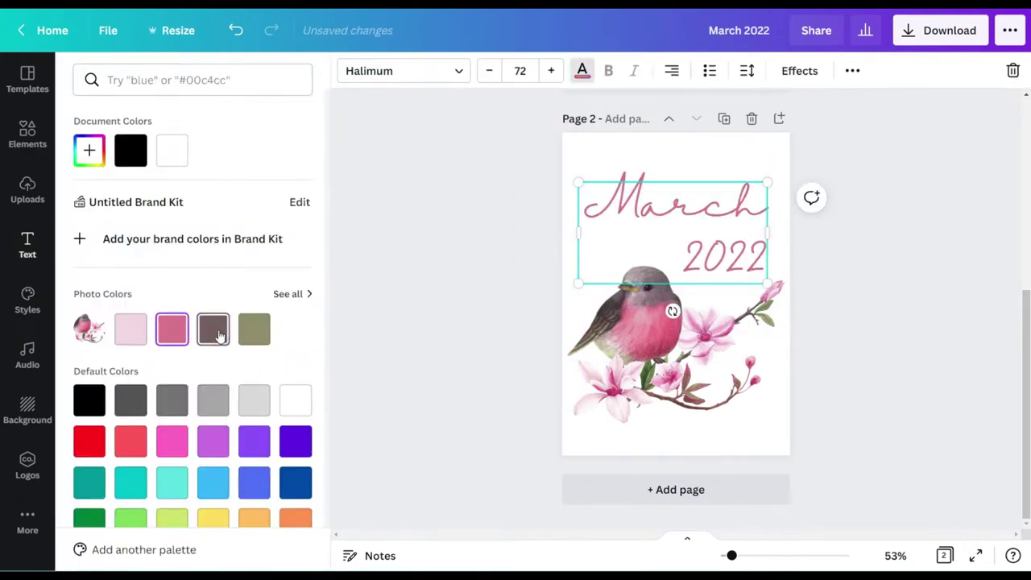
pyautogui.click(426, 174)
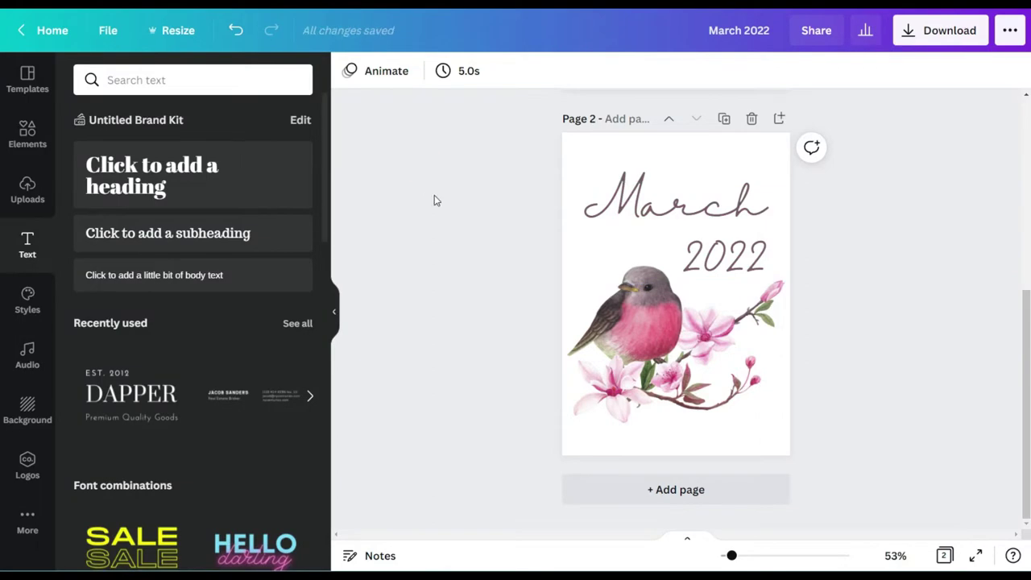
# Step: Add a third page and place a five-by-five grid graphic on it, found by searching the graphics for grid
pyautogui.click(646, 492)
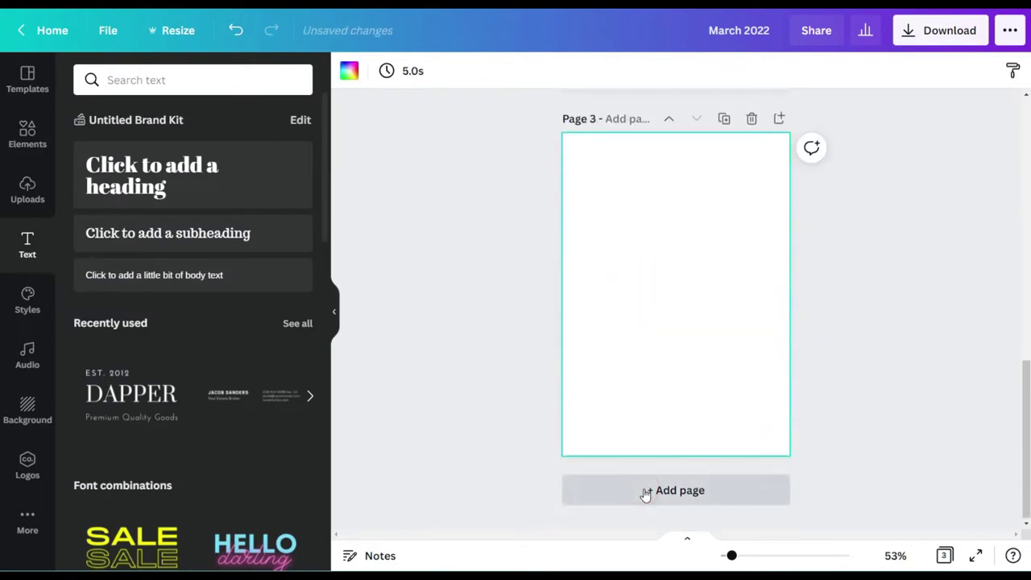
pyautogui.click(28, 134)
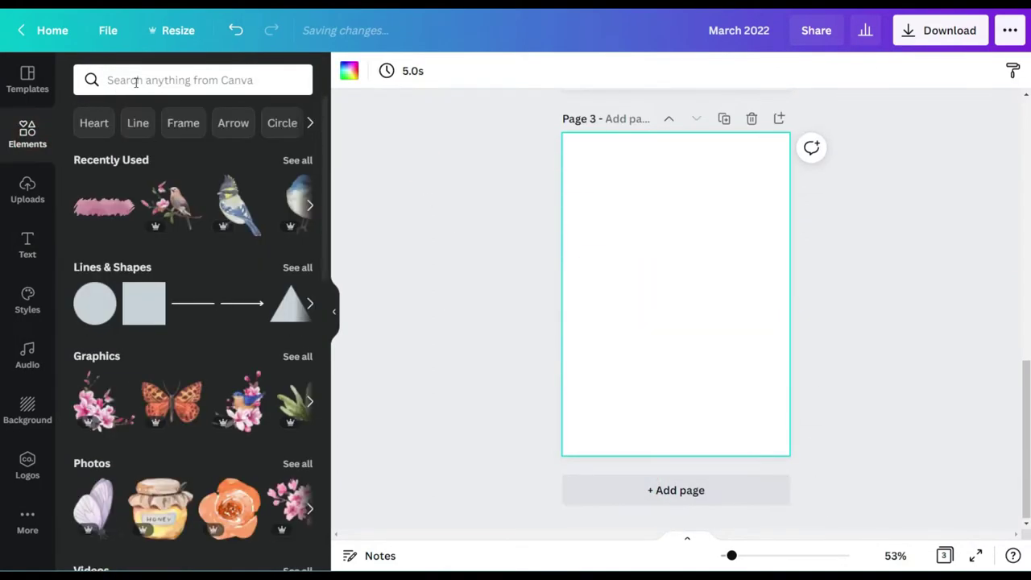
pyautogui.click(138, 78)
pyautogui.write('grid')
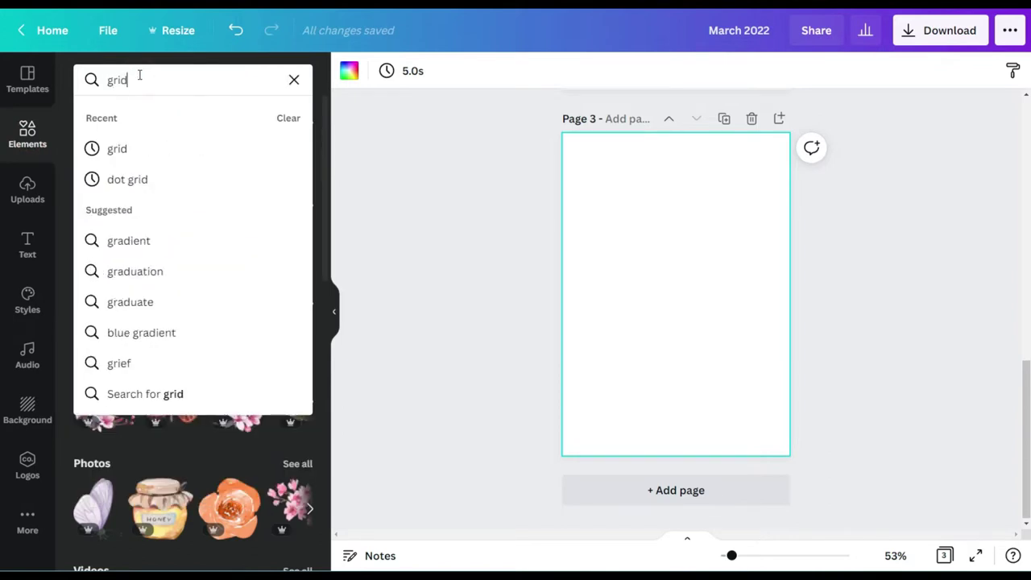
pyautogui.press('Return')
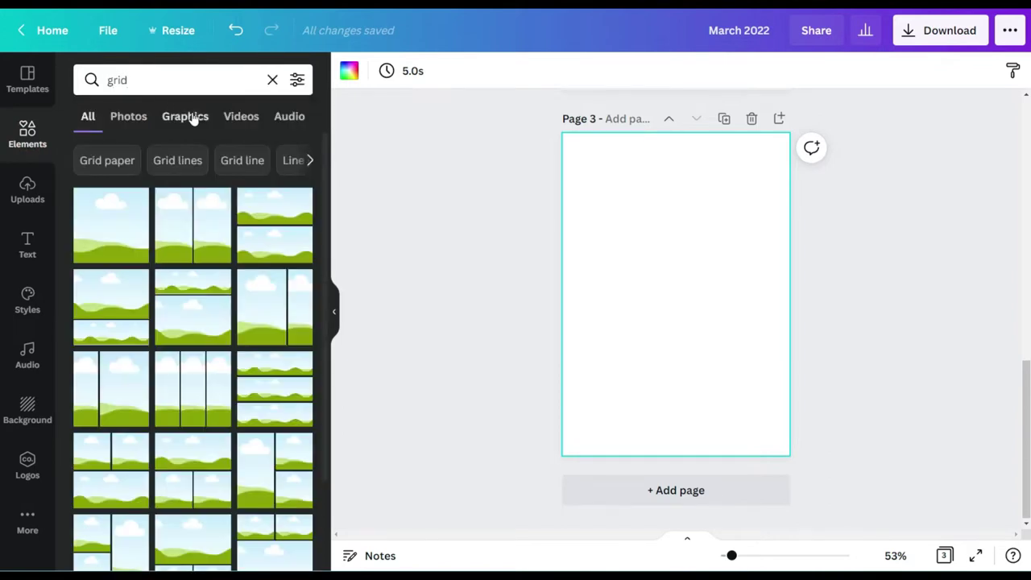
pyautogui.click(189, 117)
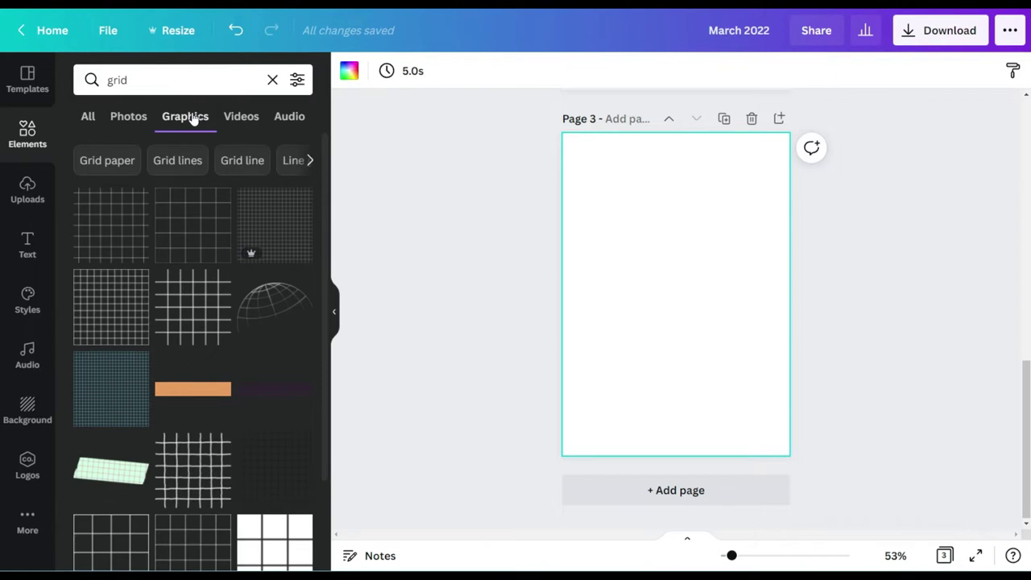
pyautogui.click(194, 228)
# Step: Color the grid with the heading's grey-brown and enlarge it to about 118.4 × 118.4 mm, spanning the page margins
pyautogui.click(349, 71)
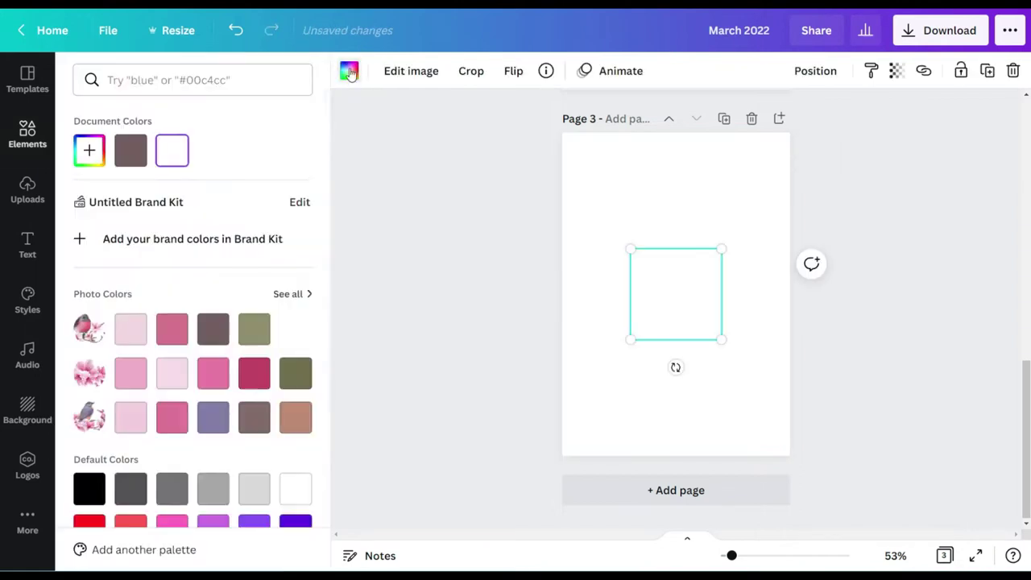
pyautogui.click(131, 153)
pyautogui.moveTo(630, 250); pyautogui.dragTo(585, 203)
pyautogui.moveTo(722, 340); pyautogui.dragTo(774, 373)
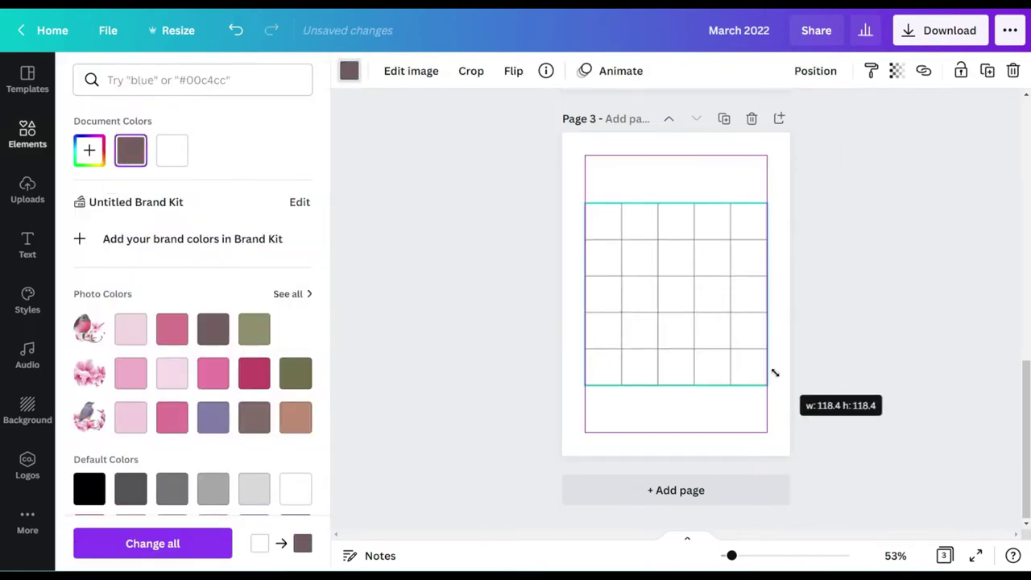
pyautogui.click(449, 314)
pyautogui.click(688, 303)
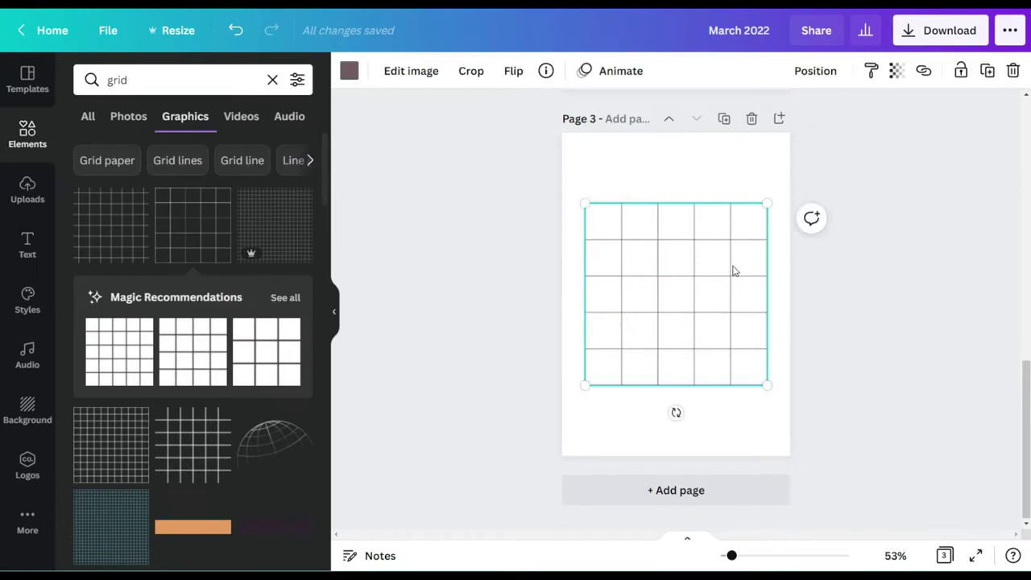
pyautogui.click(924, 324)
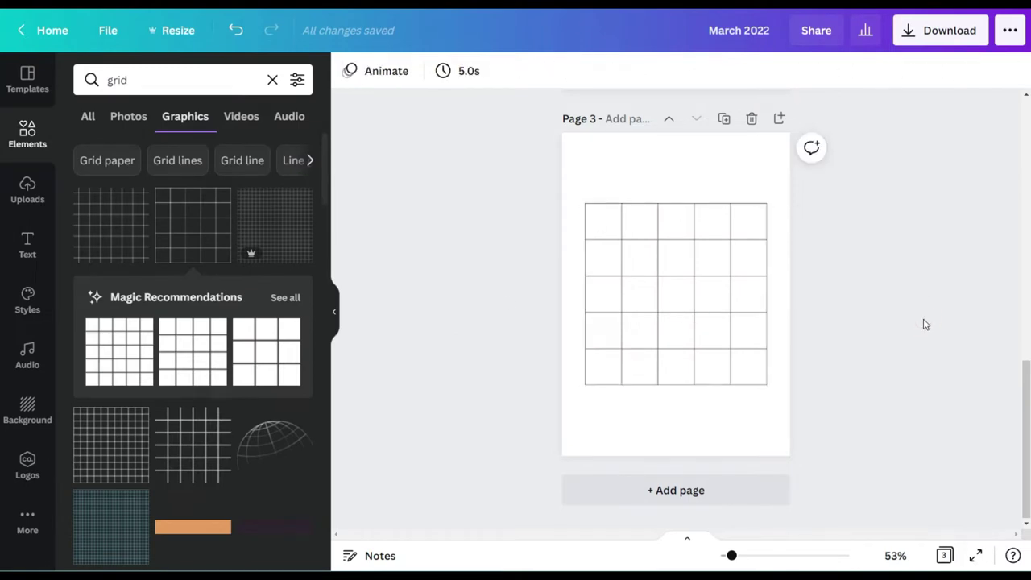
# Step: Duplicate the grid page and crop the copied grid on page 4 to its first two columns
pyautogui.scroll(1, 925, 323)
pyautogui.click(723, 178)
pyautogui.doubleClick(725, 361)
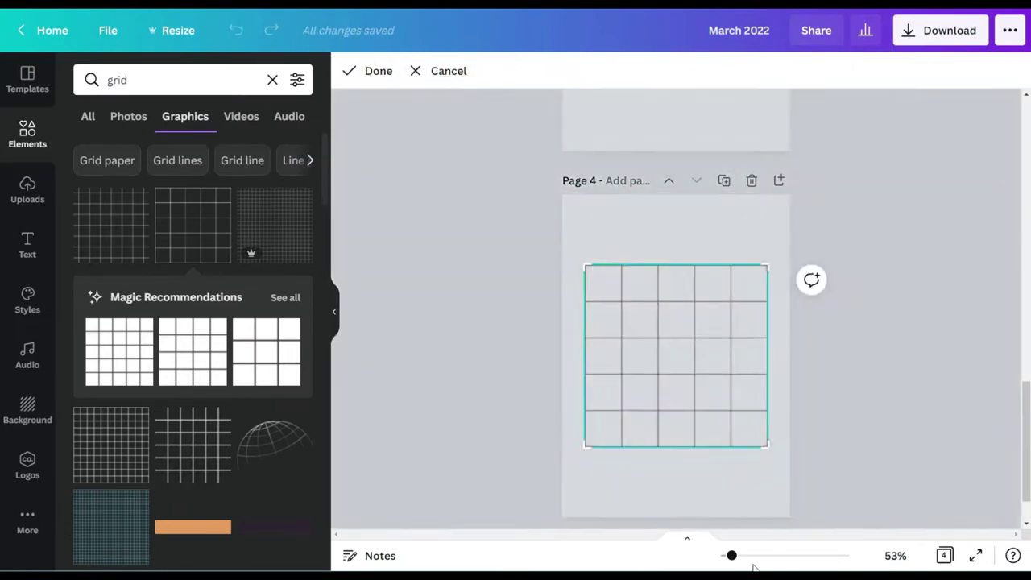
pyautogui.click(768, 555)
pyautogui.moveTo(784, 535); pyautogui.dragTo(834, 535)
pyautogui.moveTo(940, 226); pyautogui.dragTo(544, 221)
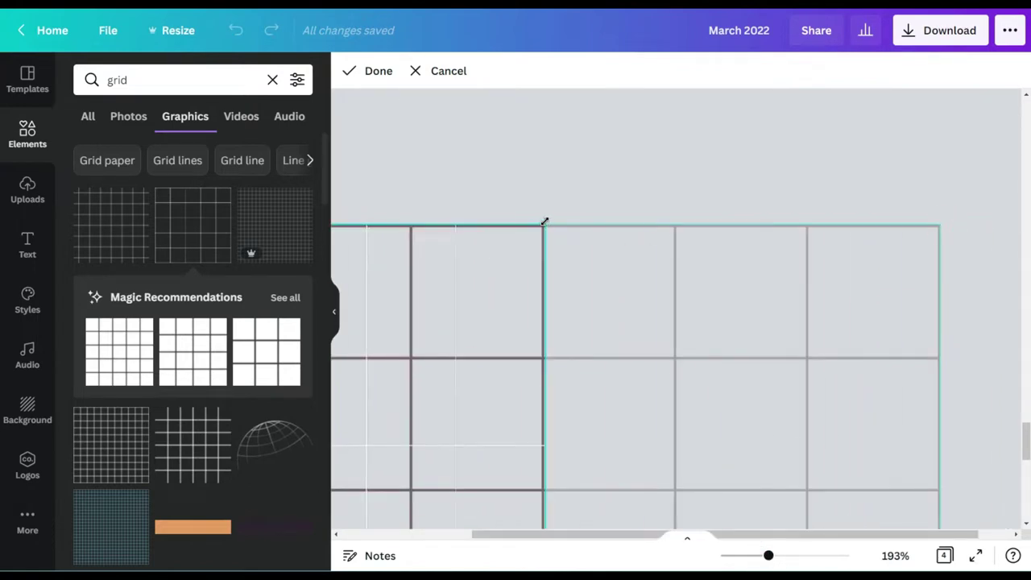
pyautogui.click(373, 70)
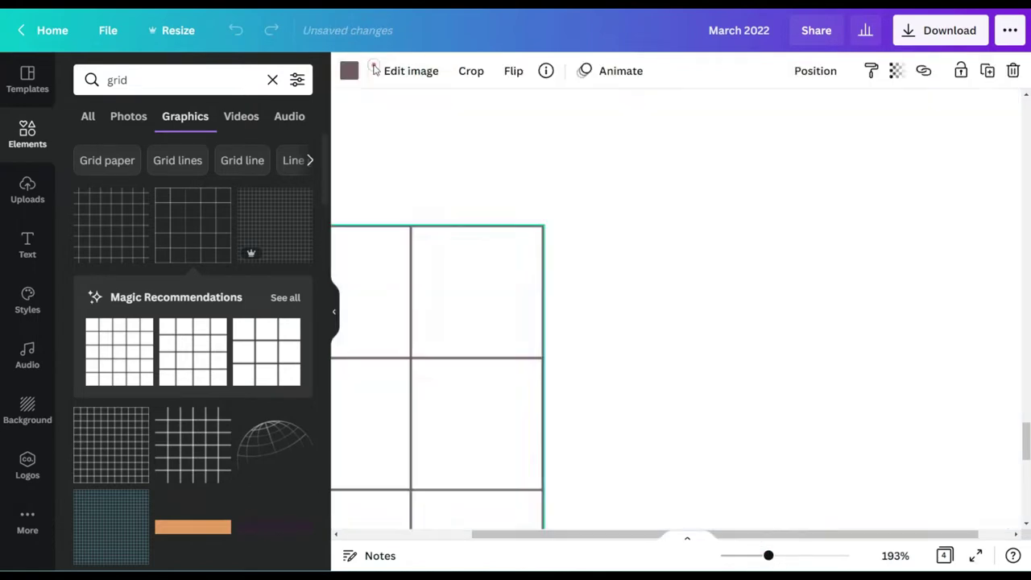
pyautogui.click(895, 557)
pyautogui.click(892, 487)
pyautogui.scroll(3, 856, 370)
pyautogui.scroll(-3, 857, 370)
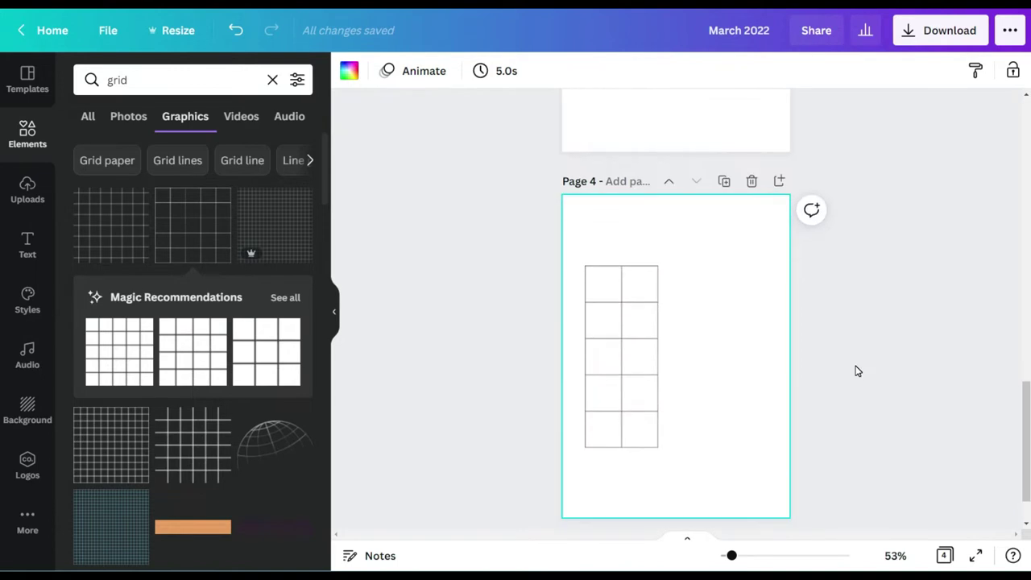
# Step: Copy the March 2022 heading from page 2 to the space above page 3's grid and set its size to 48
pyautogui.scroll(3, 857, 371)
pyautogui.scroll(5, 857, 370)
pyautogui.click(729, 247)
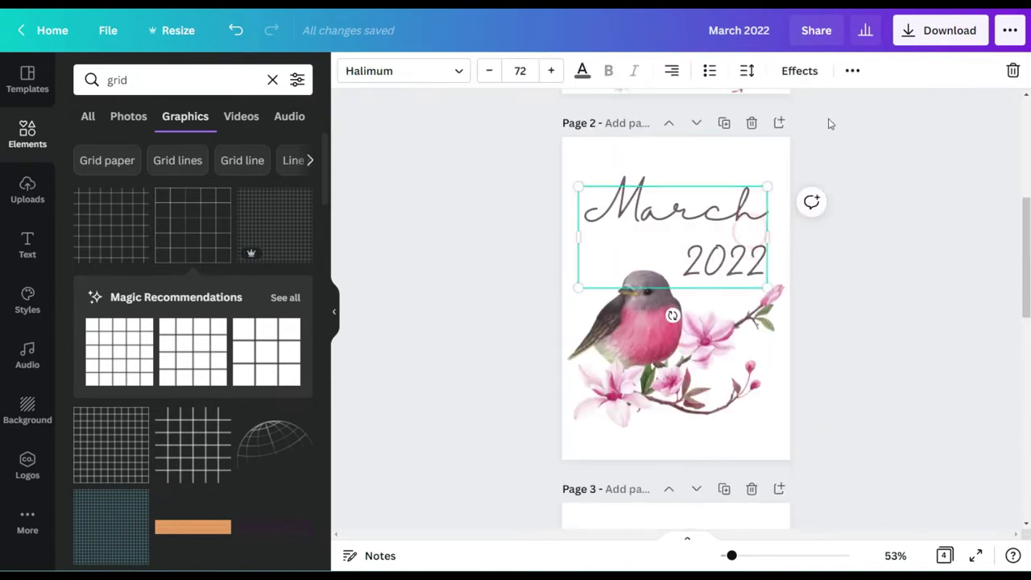
pyautogui.moveTo(728, 248); pyautogui.dragTo(655, 391)
pyautogui.click(519, 70)
pyautogui.click(540, 164)
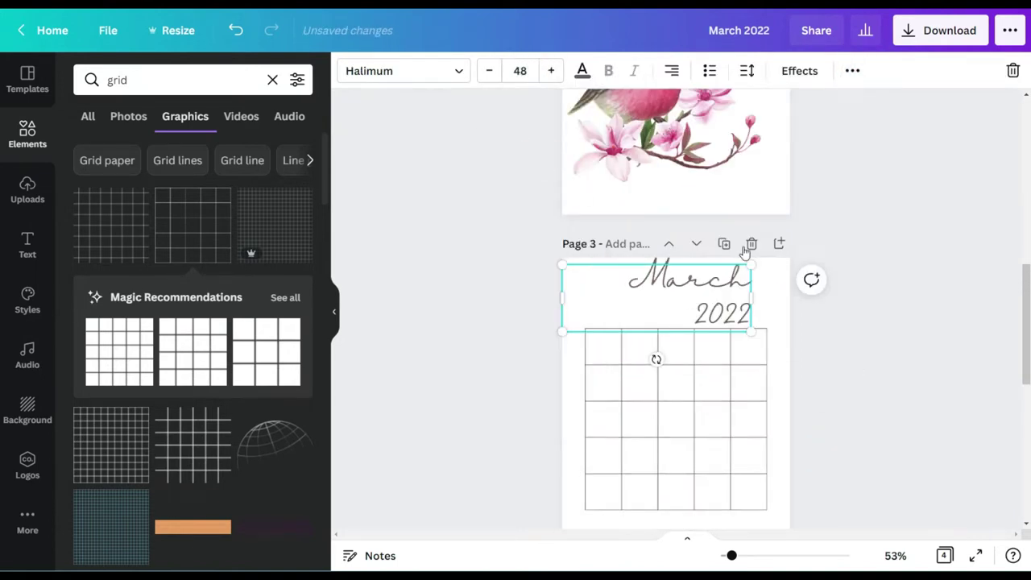
# Step: Widen page 3's heading box so the text fits one line, left-align it and center it above the grid
pyautogui.moveTo(750, 296); pyautogui.dragTo(763, 298)
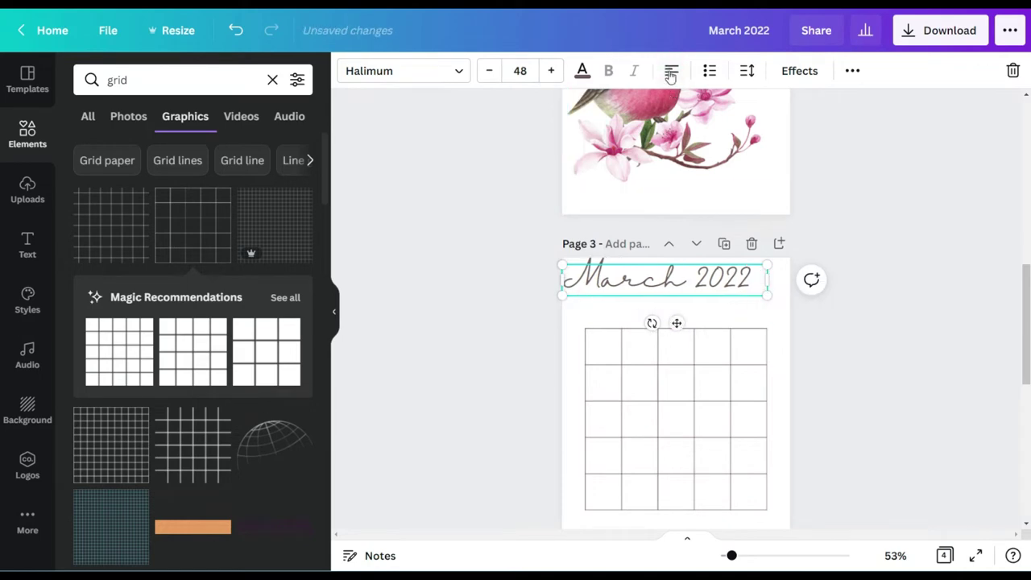
pyautogui.moveTo(677, 323); pyautogui.dragTo(691, 336)
pyautogui.click(893, 265)
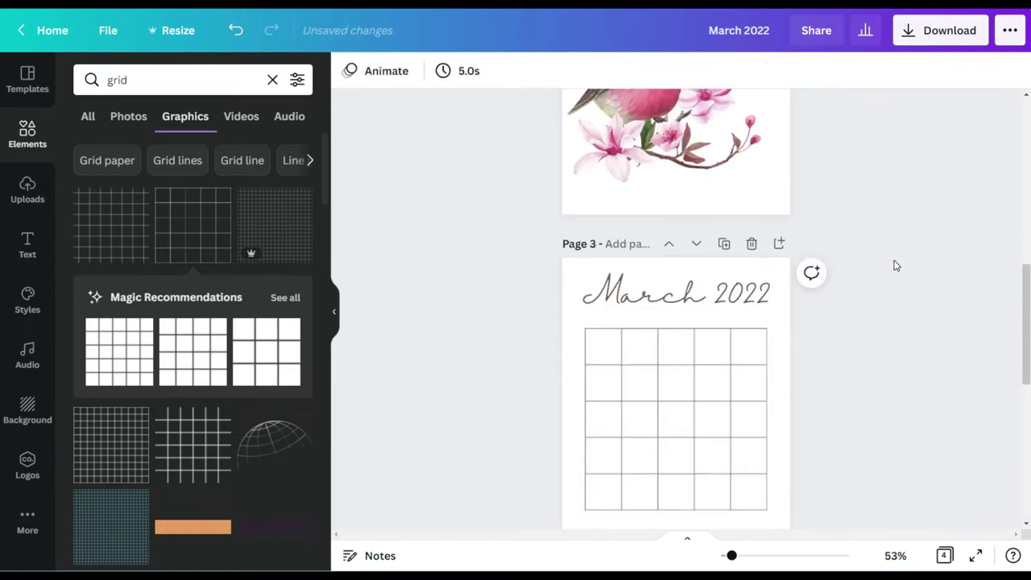
# Step: Add a subheading reading Monday to page 3 and set its font to Articulat
pyautogui.scroll(-3, 895, 266)
pyautogui.click(28, 241)
pyautogui.click(168, 232)
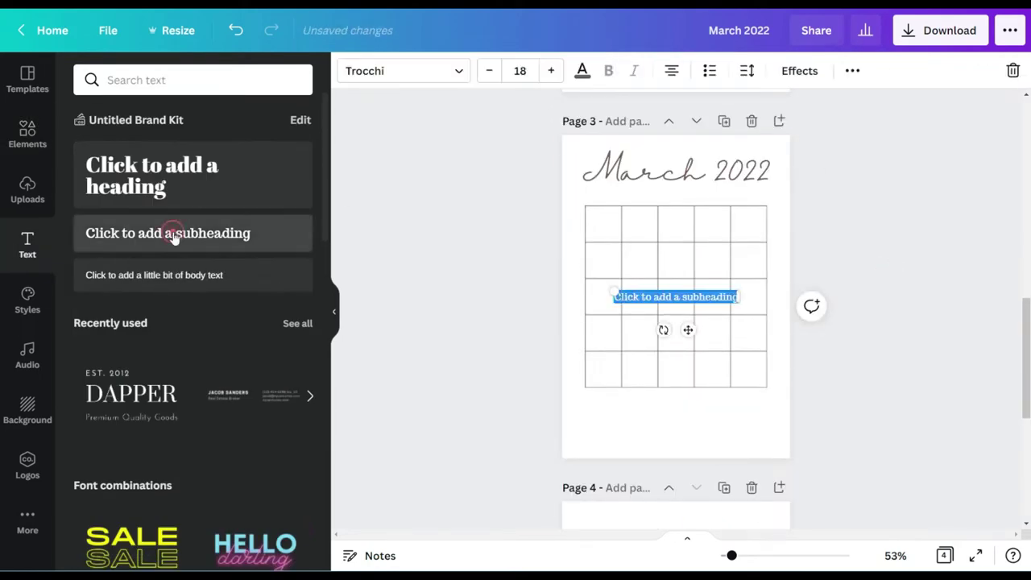
pyautogui.click(376, 71)
pyautogui.scroll(-3, 145, 214)
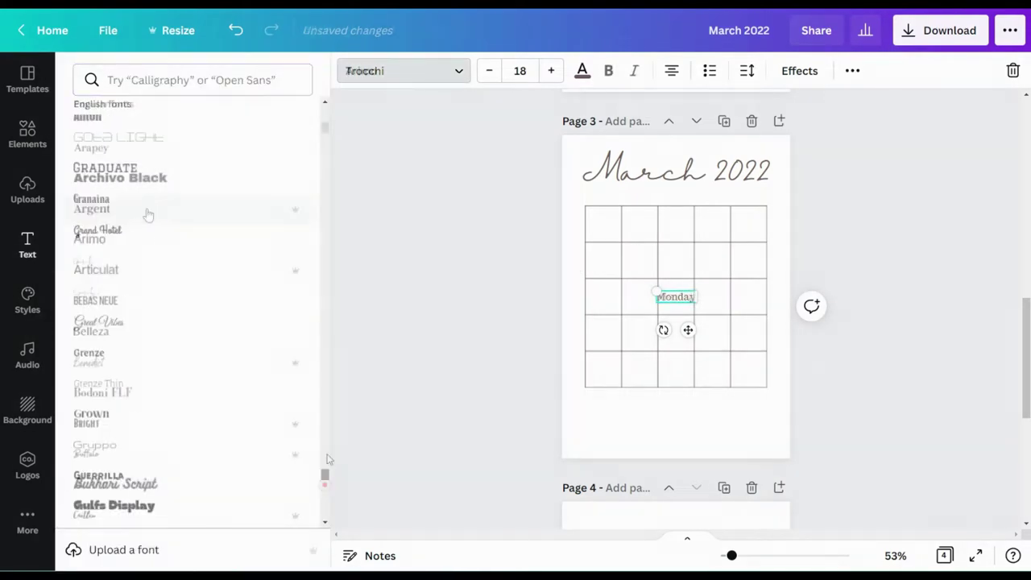
pyautogui.click(145, 209)
# Step: Place the Monday label above the grid's first column and set its size to 14
pyautogui.scroll(5, 619, 233)
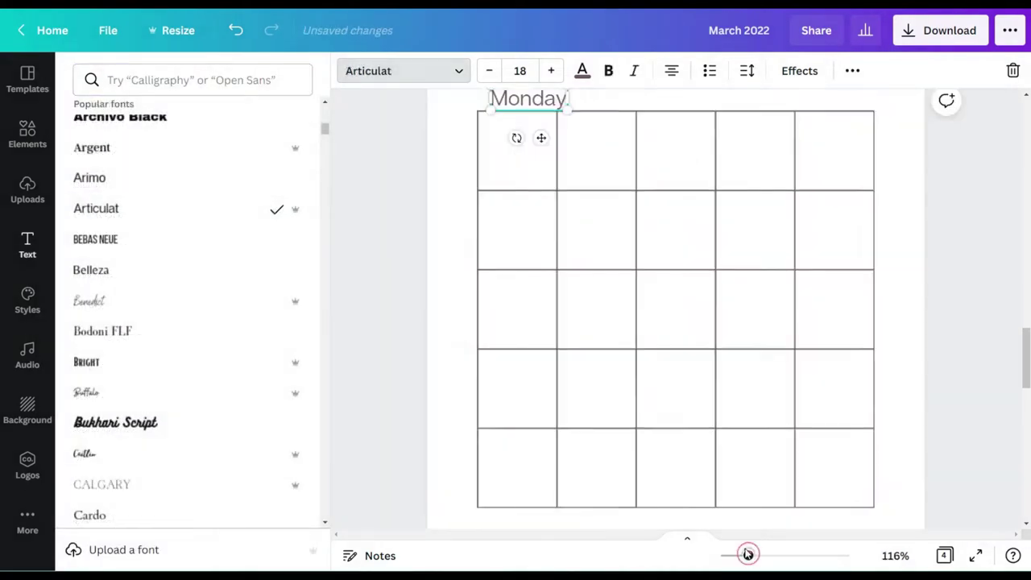
pyautogui.scroll(2, 540, 138)
pyautogui.click(519, 71)
pyautogui.click(521, 165)
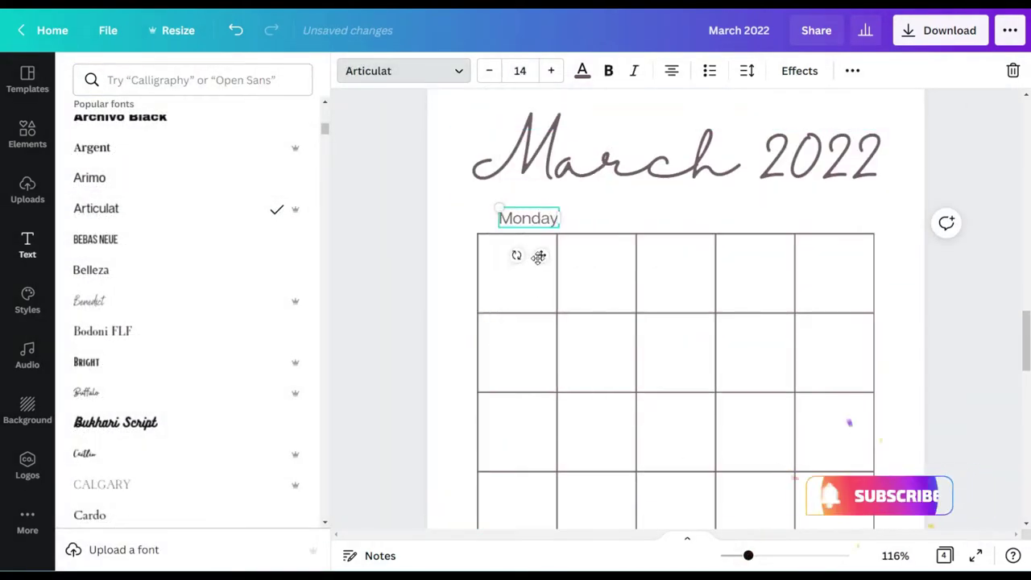
# Step: Duplicate the Monday label above the second column and change its text to Tuesday
pyautogui.click(856, 72)
pyautogui.hotkey('ctrl', 'd')
pyautogui.moveTo(550, 276); pyautogui.dragTo(612, 260)
pyautogui.write('Tuesday')
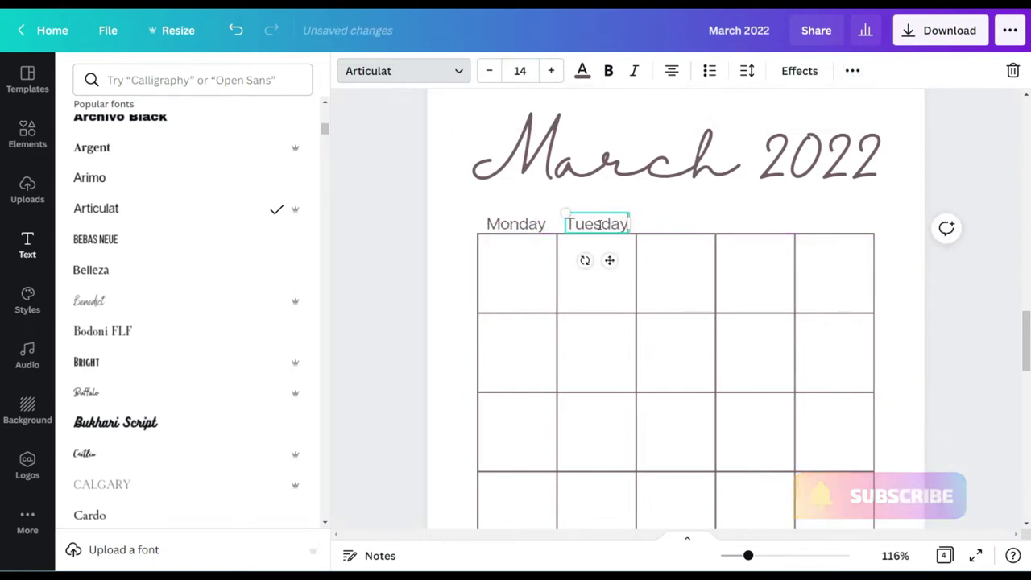
# Step: Duplicate the Tuesday label above the third column, change its text to Wednesday and reduce its size to 12
pyautogui.click(852, 71)
pyautogui.click(845, 106)
pyautogui.doubleClick(679, 221)
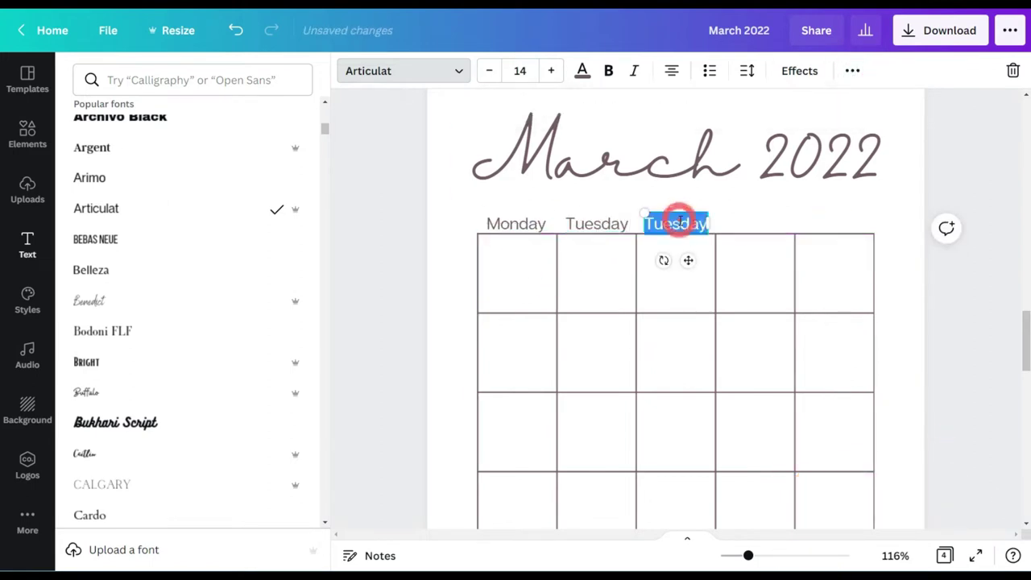
pyautogui.click(524, 70)
pyautogui.click(522, 151)
# Step: Set the Tuesday and Monday labels to size 12 and realign them with Wednesday, centered above their columns
pyautogui.click(597, 223)
pyautogui.click(520, 71)
pyautogui.click(521, 202)
pyautogui.moveTo(610, 255); pyautogui.dragTo(612, 257)
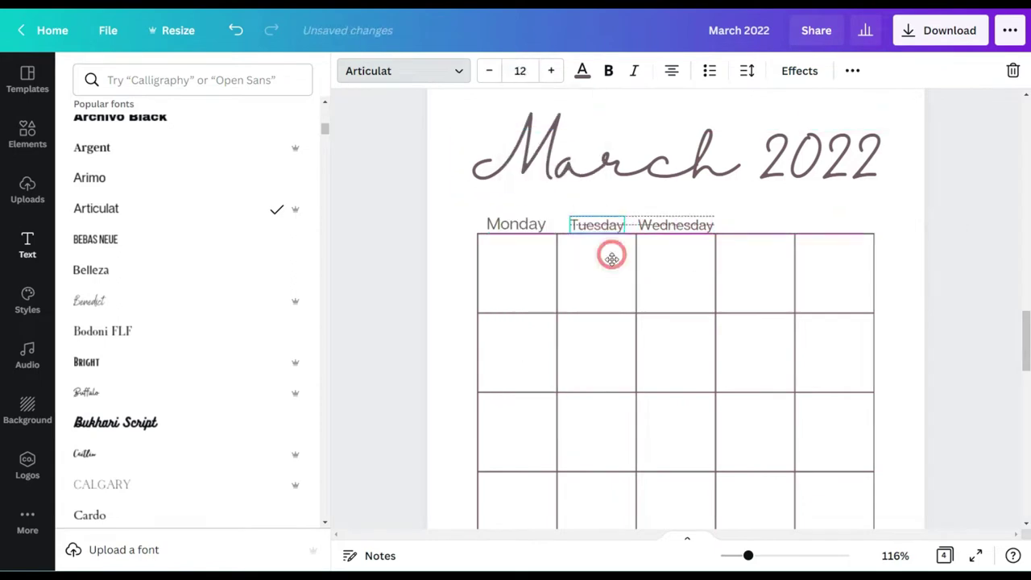
pyautogui.click(516, 224)
pyautogui.click(520, 71)
pyautogui.click(522, 202)
pyautogui.moveTo(531, 258); pyautogui.dragTo(533, 264)
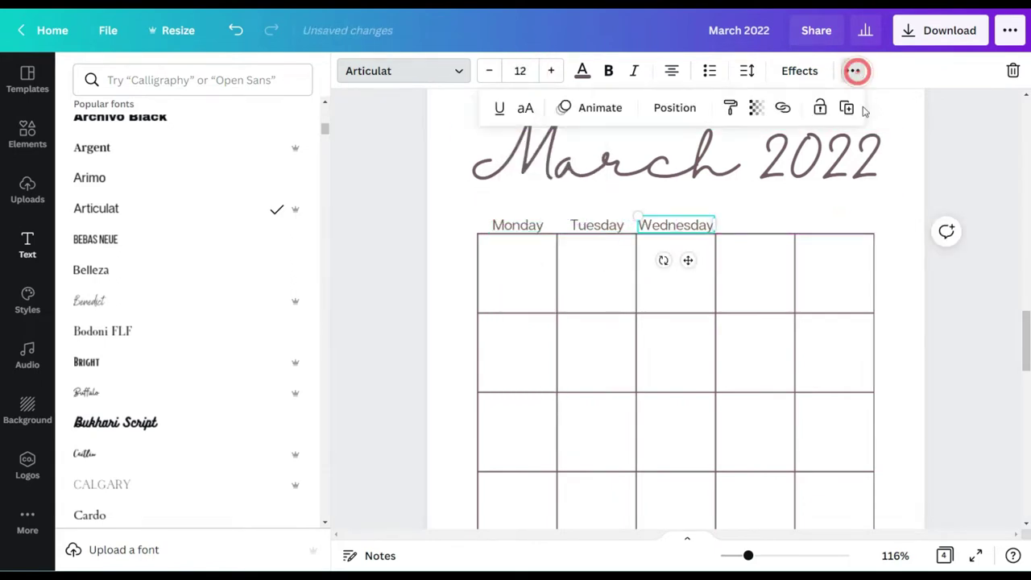
# Step: Duplicate the Wednesday label above the fourth column and change its text to Thursday
pyautogui.click(846, 107)
pyautogui.moveTo(703, 246); pyautogui.dragTo(765, 225)
pyautogui.doubleClick(757, 225)
pyautogui.write('Th')
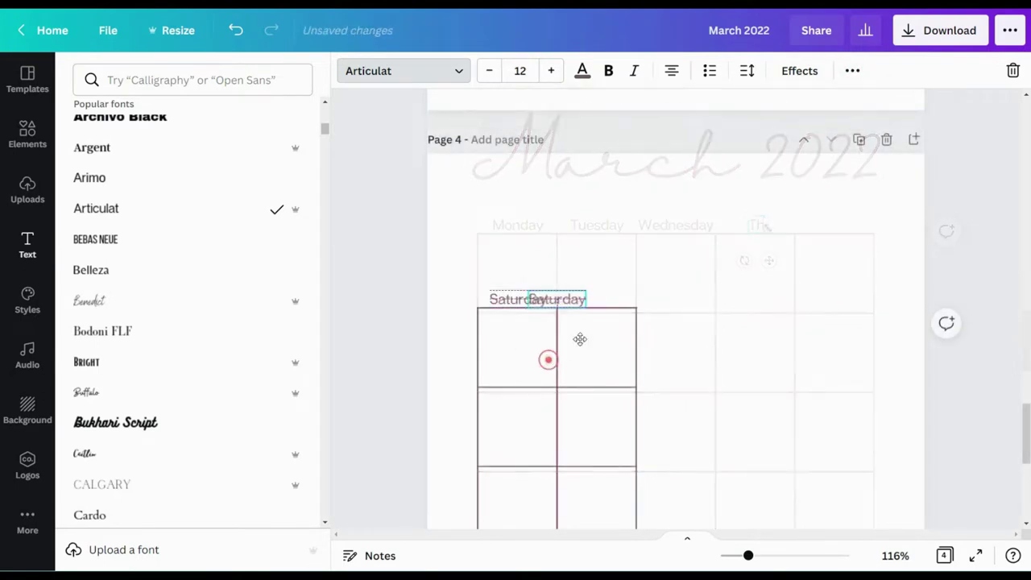
# Step: Place the copied Saturday label above the second column on page 4 and change its text to Sunday
pyautogui.moveTo(580, 339); pyautogui.dragTo(609, 316)
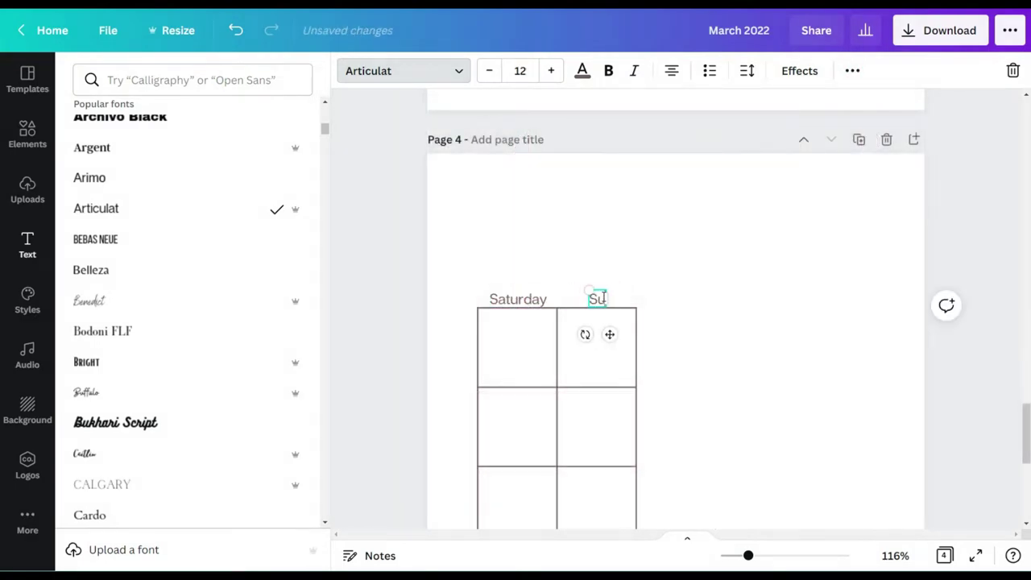
pyautogui.click(711, 303)
pyautogui.click(895, 555)
pyautogui.click(878, 483)
pyautogui.scroll(4, 898, 427)
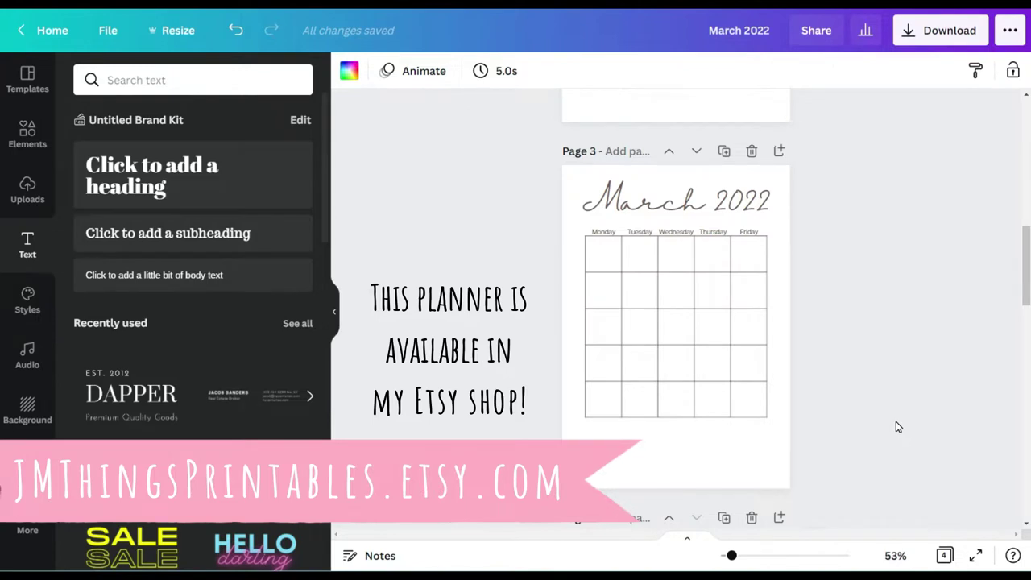
# Step: Duplicate page 3's Monday label into the first grid cell's upper right corner, change it to 1 and set its size to 10
pyautogui.click(603, 233)
pyautogui.click(852, 71)
pyautogui.click(850, 108)
pyautogui.click(775, 556)
pyautogui.click(573, 408)
pyautogui.scroll(3, 573, 408)
pyautogui.doubleClick(546, 351)
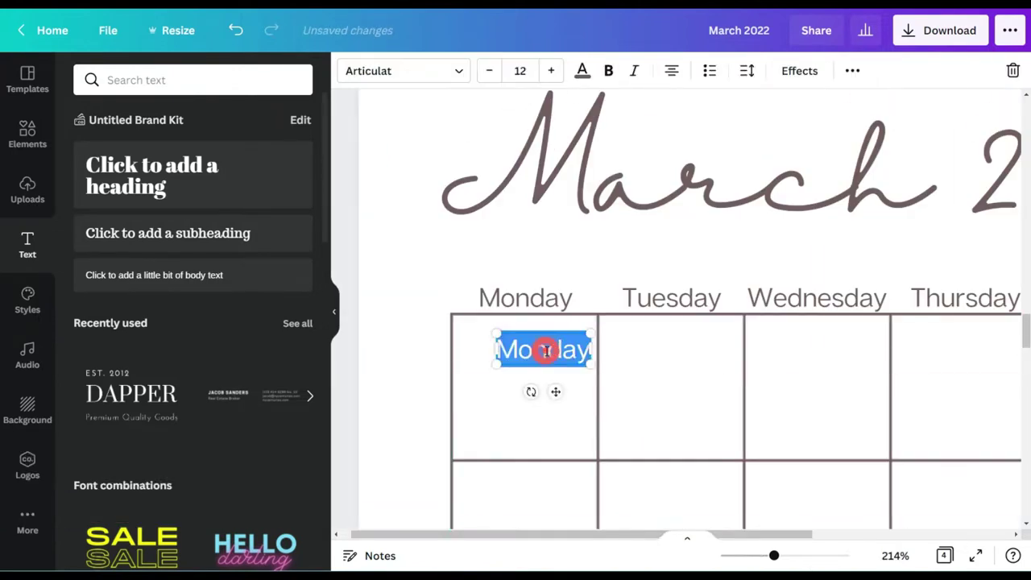
pyautogui.click(520, 71)
pyautogui.click(521, 165)
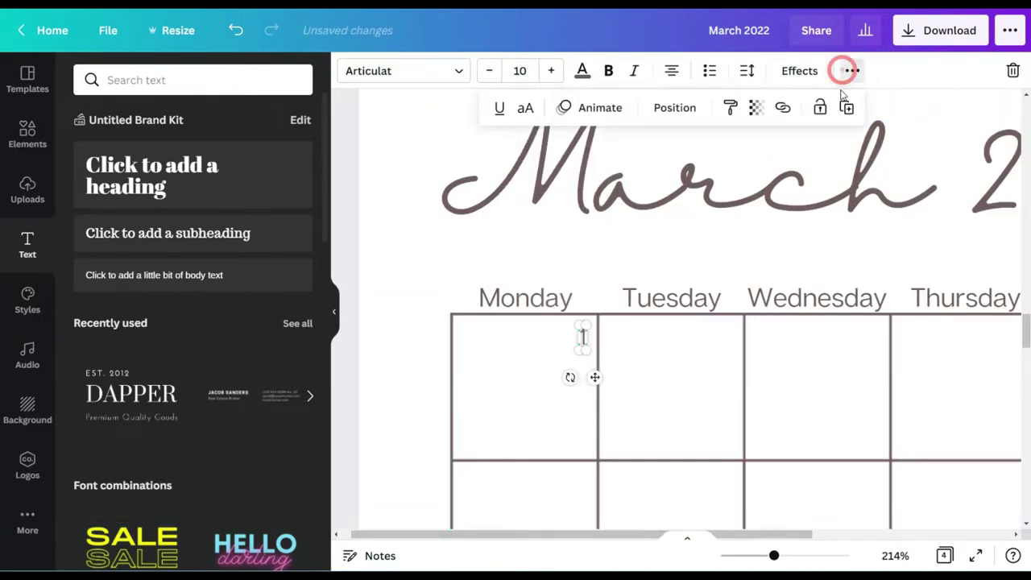
# Step: Place a copy of the day number in the first Wednesday cell and change it to 3
pyautogui.moveTo(596, 377); pyautogui.dragTo(877, 375)
pyautogui.doubleClick(877, 375)
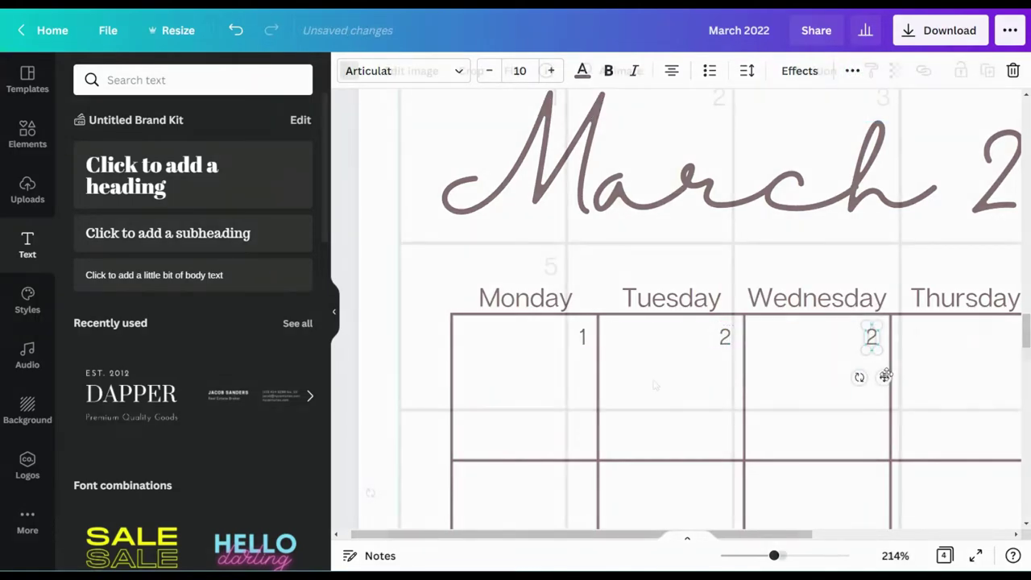
pyautogui.write('3')
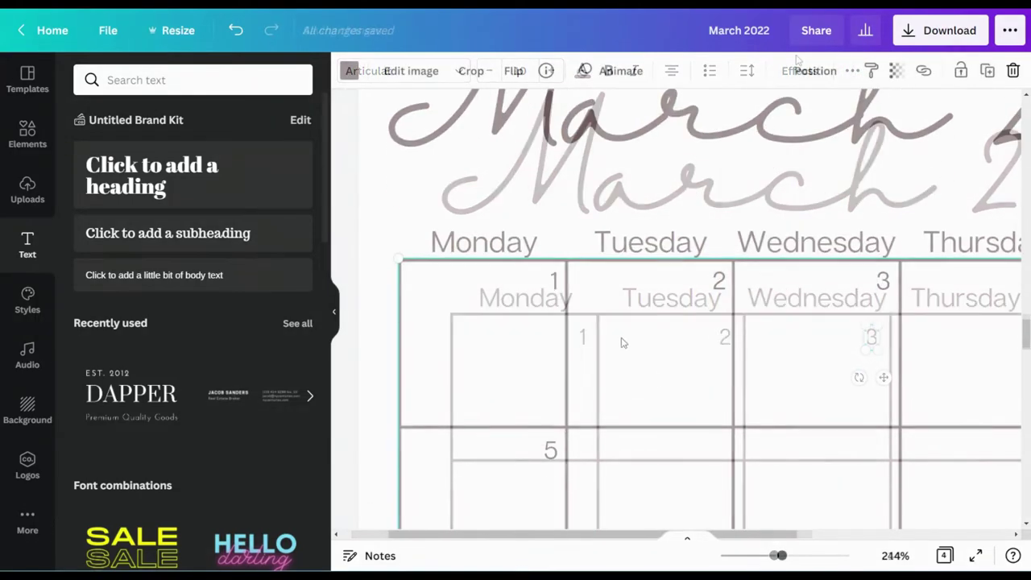
# Step: Change the day number in the first Monday cell to 28
pyautogui.doubleClick(553, 281)
pyautogui.write('28')
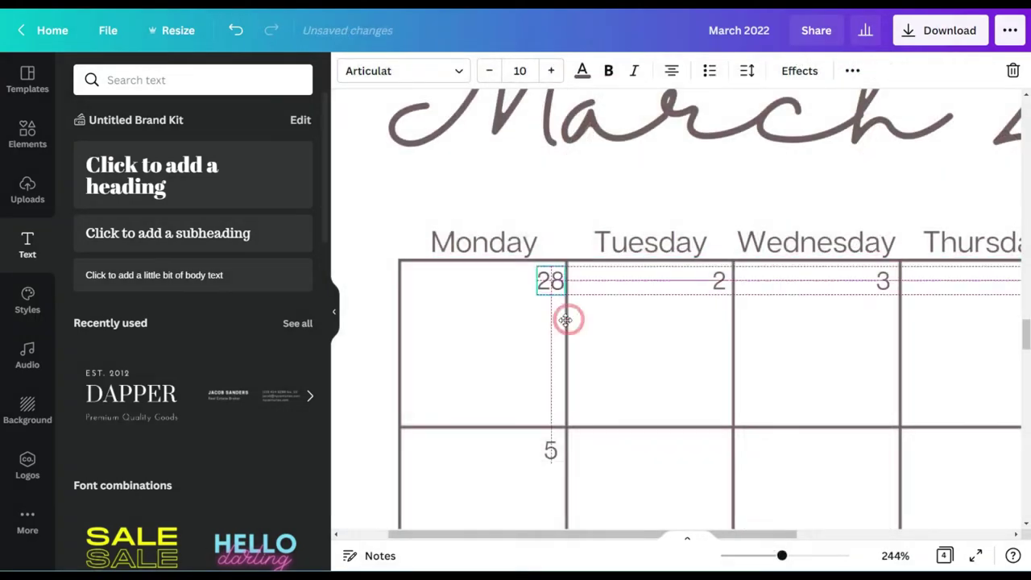
# Step: Color the first Monday cell's 28 light pink and renumber the Tuesday, Wednesday and Thursday cells beside it as 1, 2 and 3
pyautogui.click(582, 71)
pyautogui.click(302, 421)
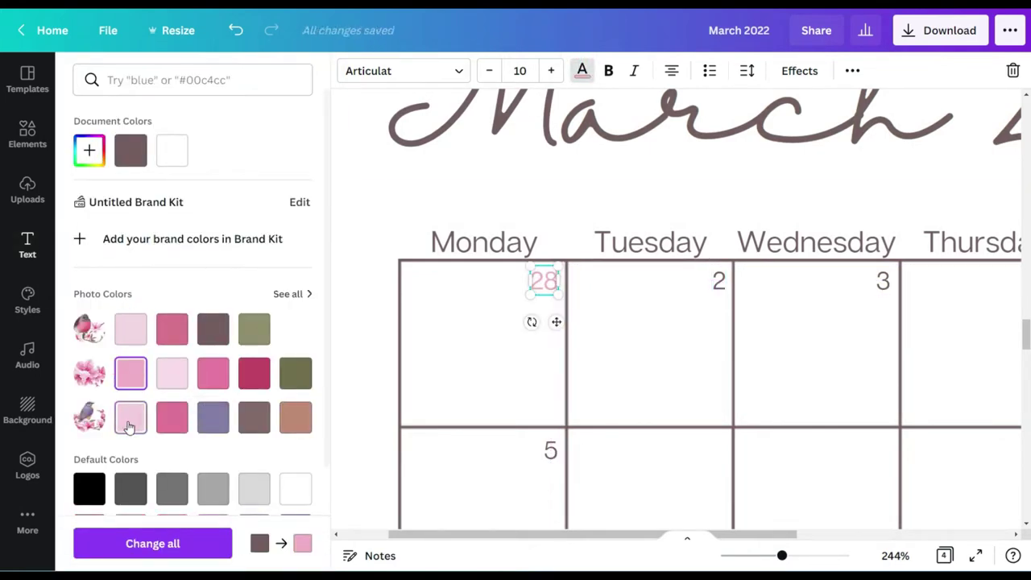
pyautogui.click(720, 286)
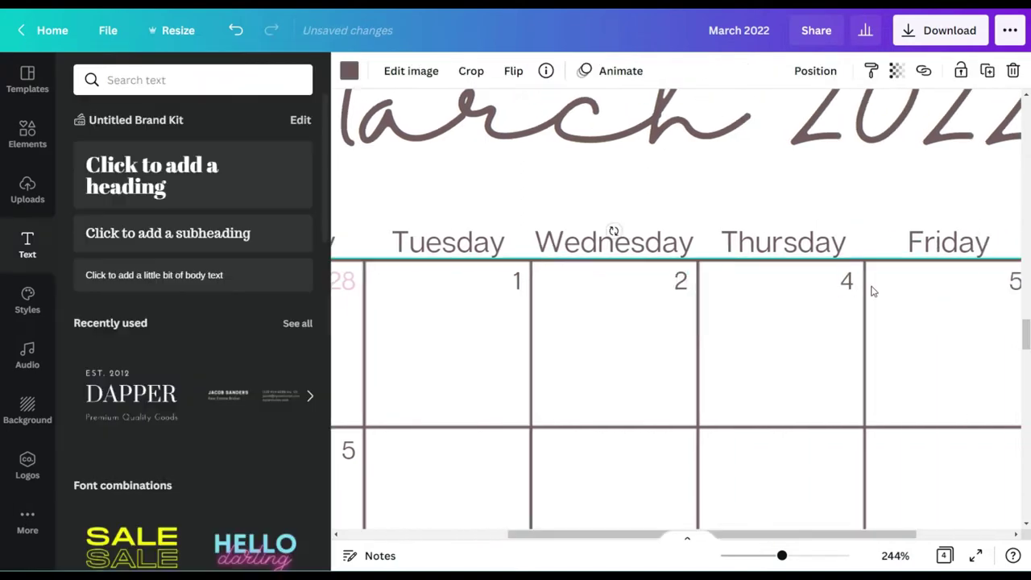
pyautogui.click(845, 281)
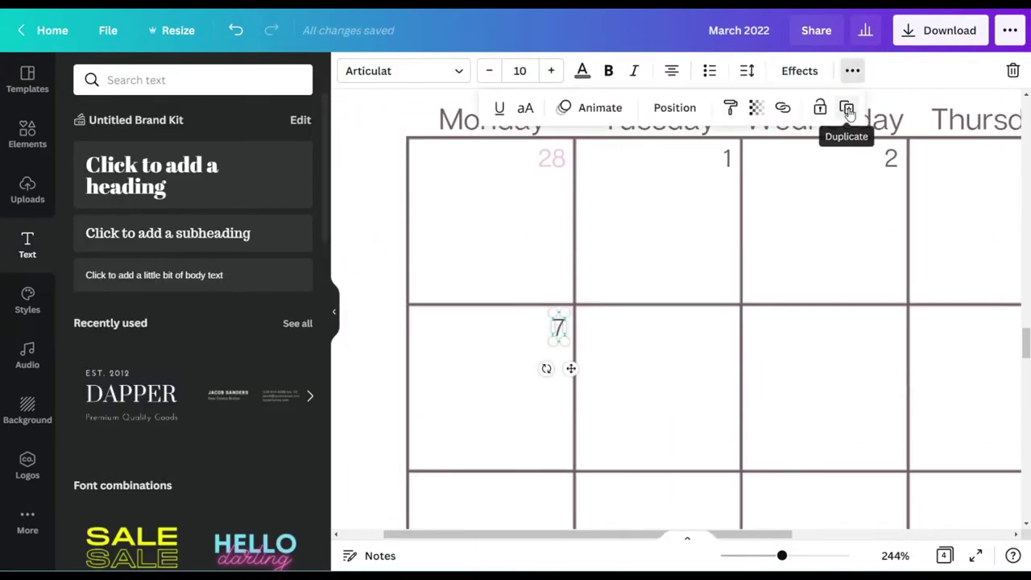
# Step: Place copies of the 7 in the second row's Tuesday and Wednesday cells and change them to 8 and 9
pyautogui.click(846, 108)
pyautogui.moveTo(568, 354); pyautogui.dragTo(725, 367)
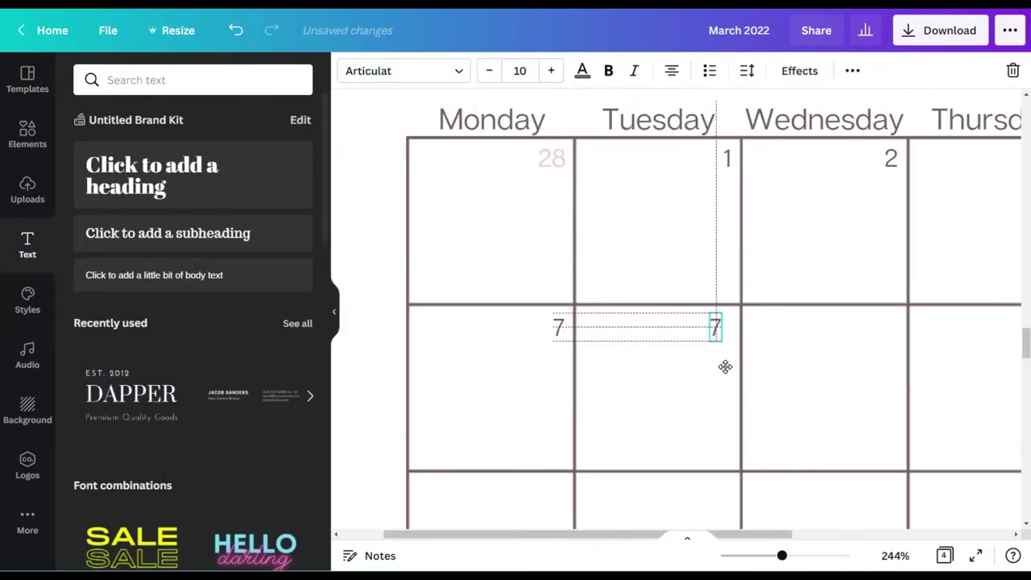
pyautogui.click(852, 71)
pyautogui.click(848, 107)
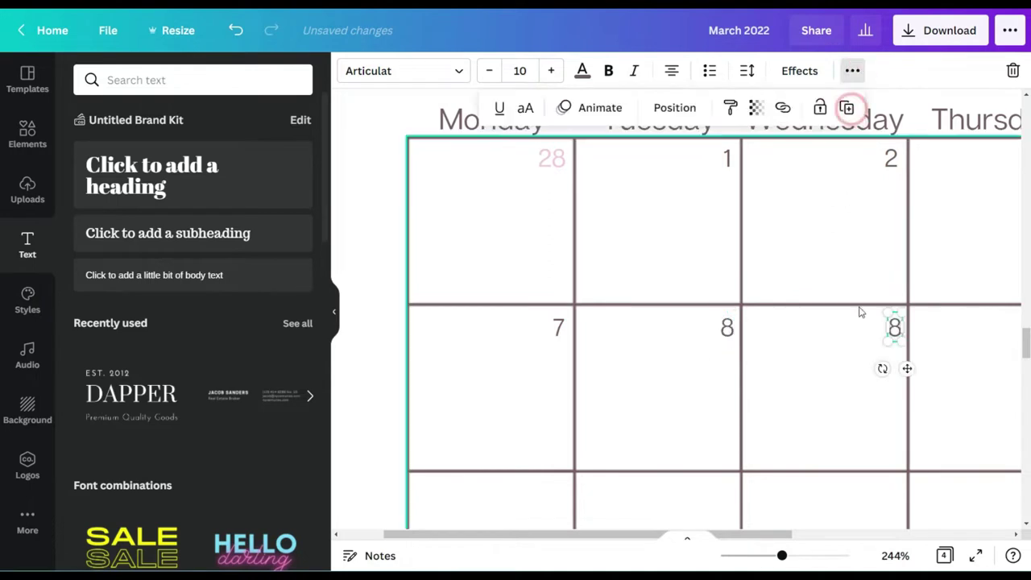
pyautogui.doubleClick(894, 329)
pyautogui.write('9')
# Step: Place a copy of the day number in the second row's Thursday cell and change it to 10
pyautogui.click(852, 70)
pyautogui.click(848, 108)
pyautogui.moveTo(771, 532); pyautogui.dragTo(899, 517)
pyautogui.doubleClick(849, 325)
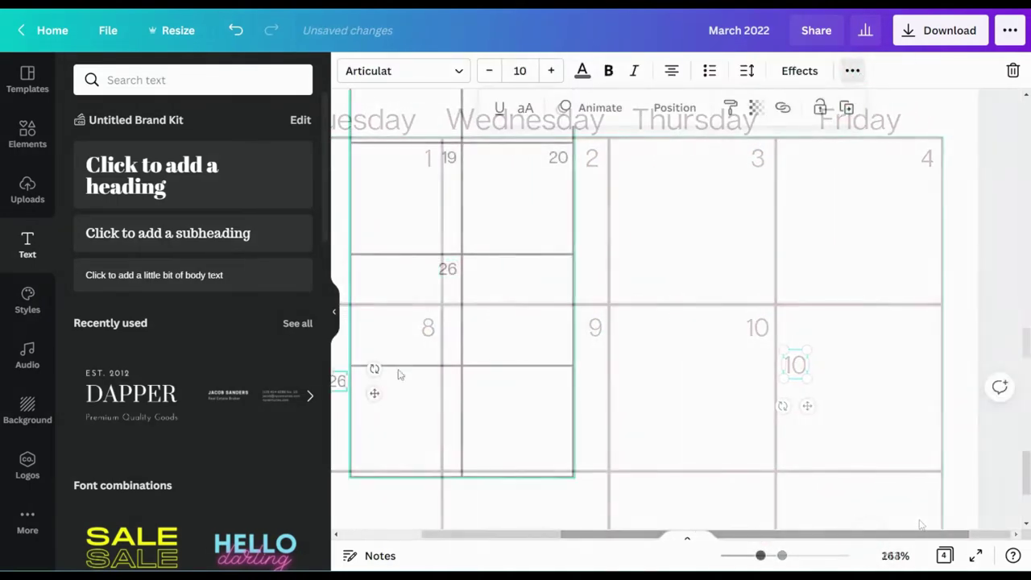
# Step: Change page 4's fourth-row Sunday number to 27 and place a copy in the last Saturday cell, reading 2
pyautogui.doubleClick(559, 269)
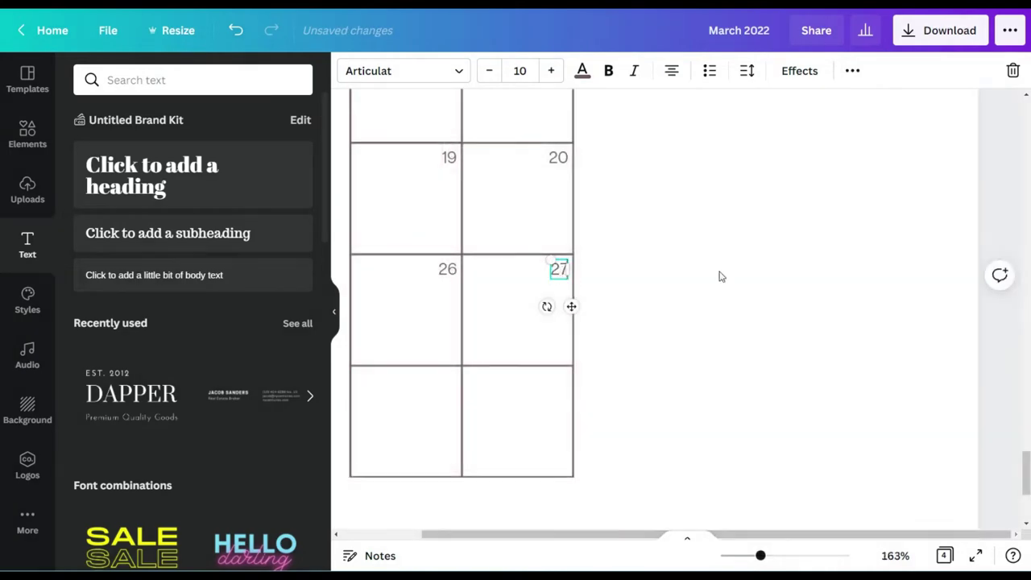
pyautogui.click(852, 71)
pyautogui.click(849, 110)
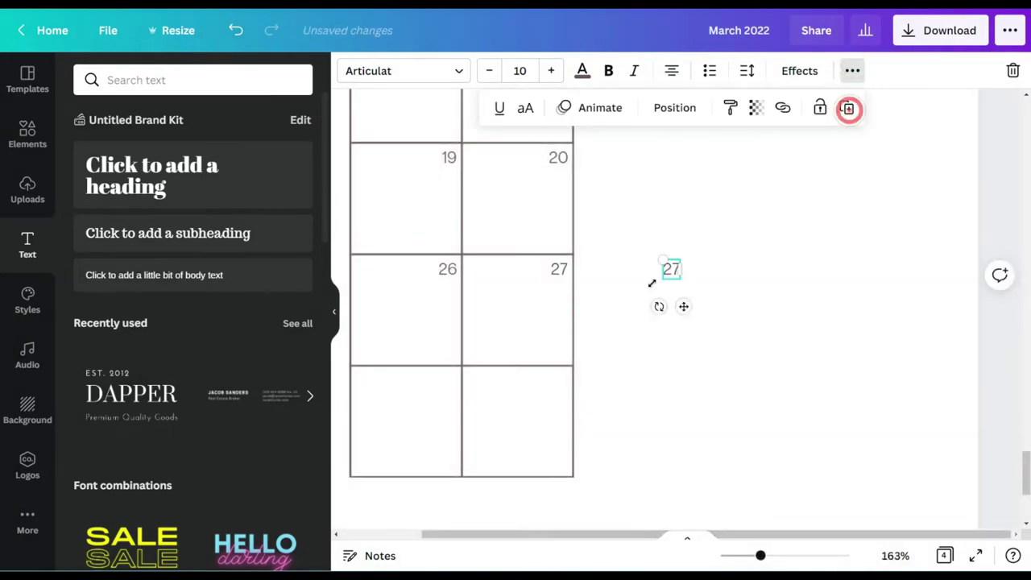
pyautogui.moveTo(684, 305); pyautogui.dragTo(461, 415)
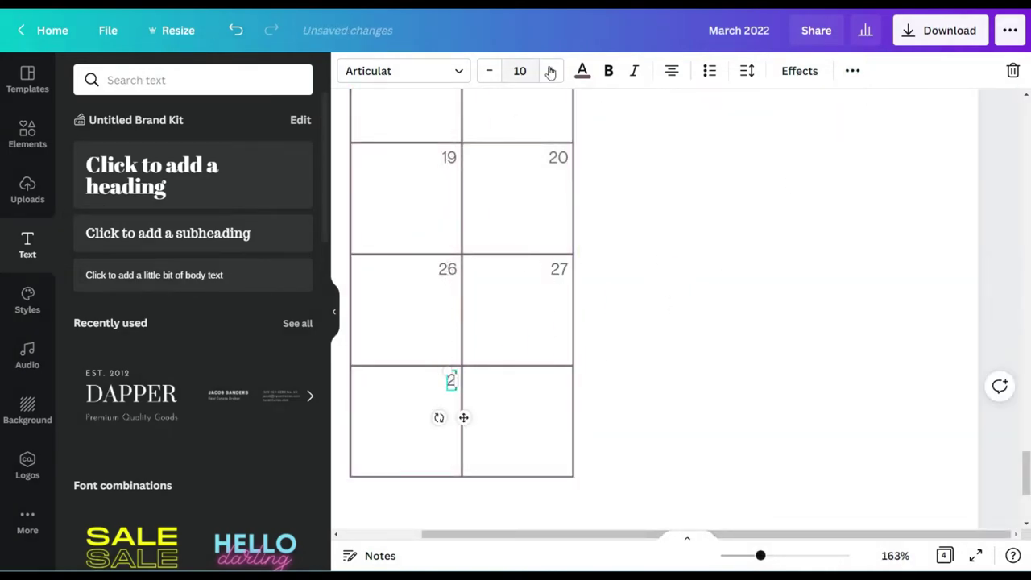
# Step: Color the last Saturday cell's 2 light pink and place a copy in the last Sunday cell, changed to 3
pyautogui.click(582, 71)
pyautogui.click(171, 151)
pyautogui.click(852, 70)
pyautogui.click(848, 110)
pyautogui.moveTo(379, 505); pyautogui.dragTo(593, 394)
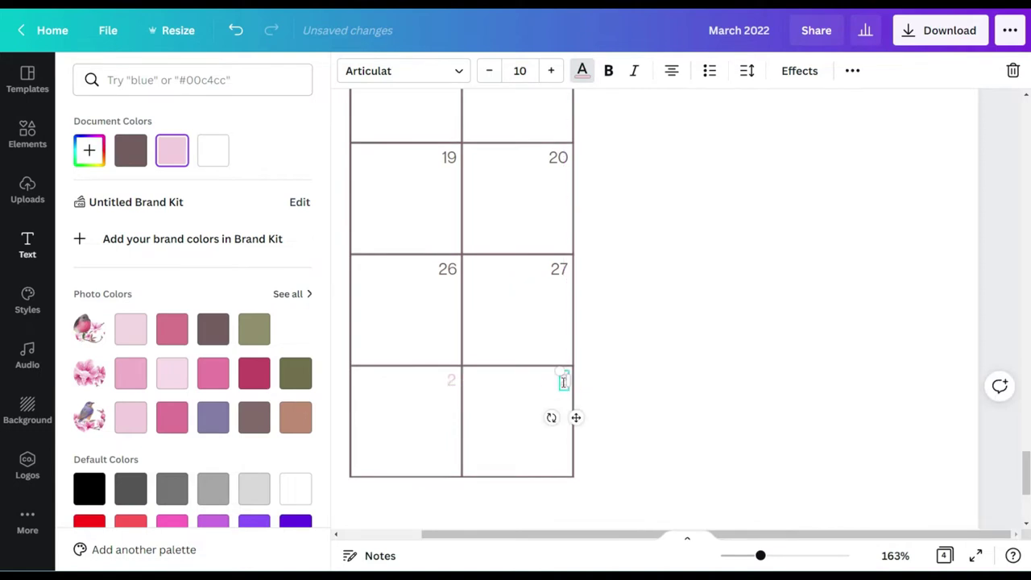
pyautogui.click(667, 335)
# Step: Add a Notes heading in the Halimum font to page 4 and place it above the empty area beside the weekend grid
pyautogui.scroll(18, 796, 320)
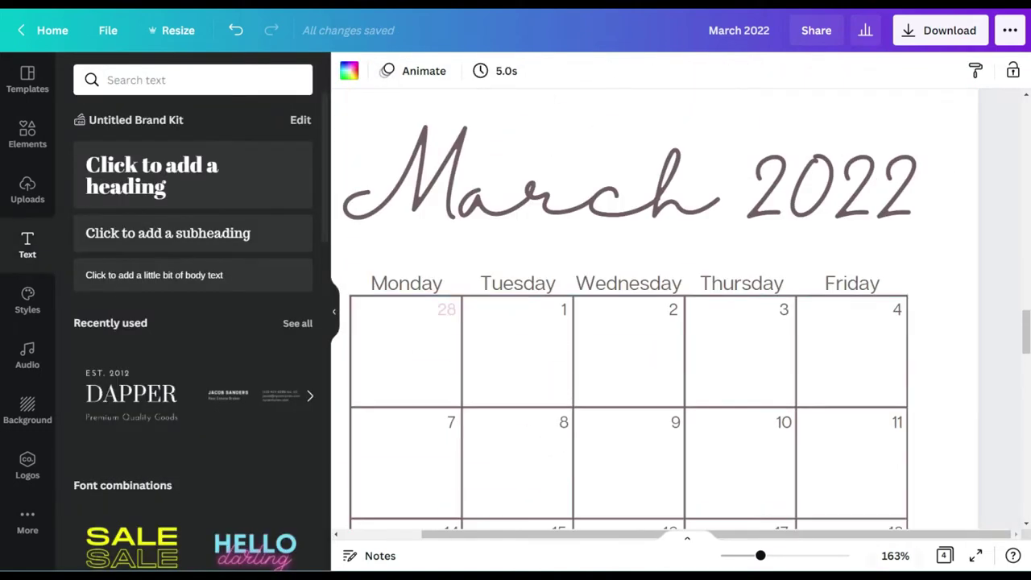
pyautogui.scroll(-5, 905, 357)
pyautogui.scroll(-8, 904, 357)
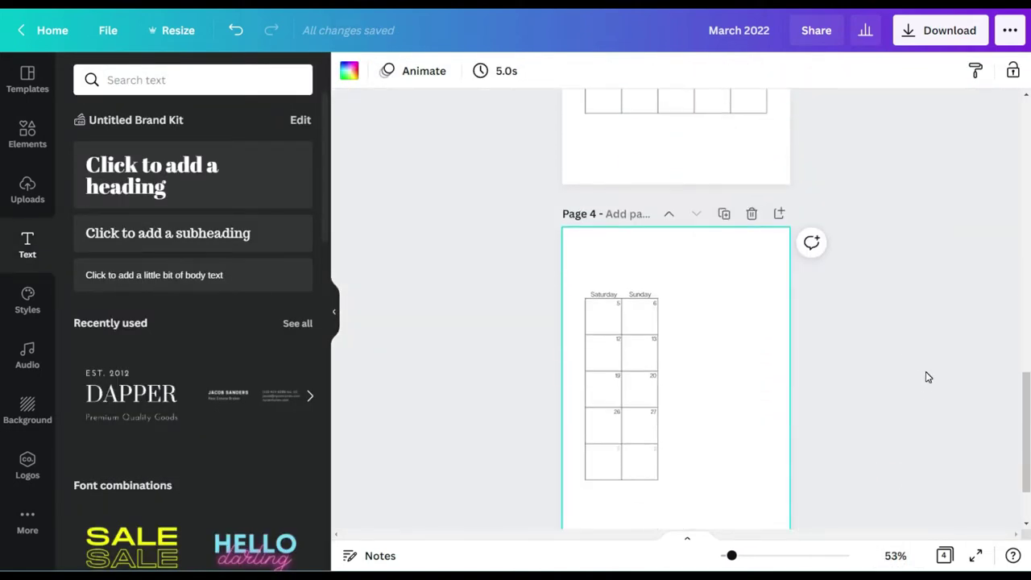
pyautogui.scroll(3, 926, 373)
pyautogui.scroll(-5, 926, 373)
pyautogui.click(28, 134)
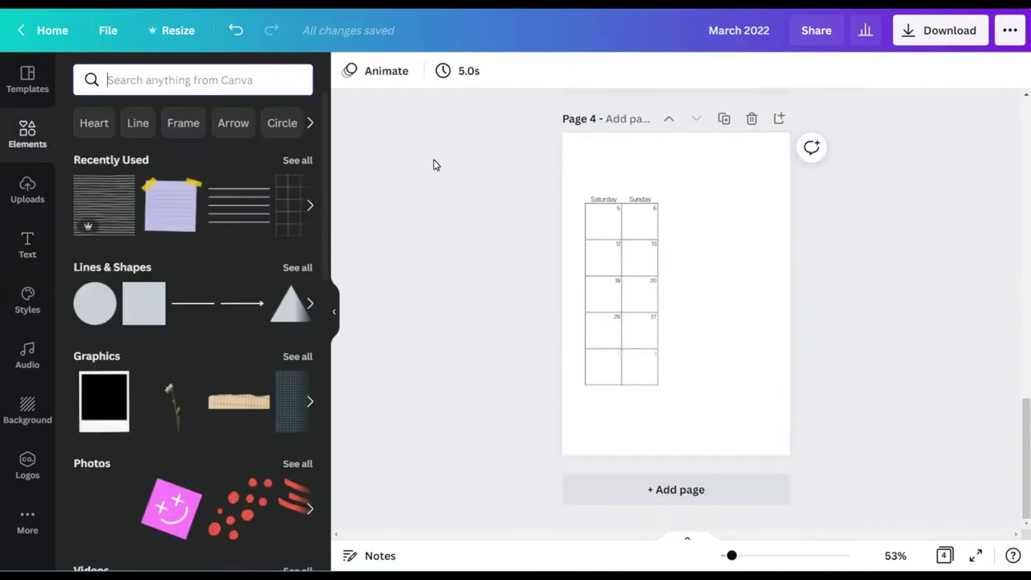
pyautogui.click(27, 244)
pyautogui.click(204, 190)
pyautogui.click(403, 71)
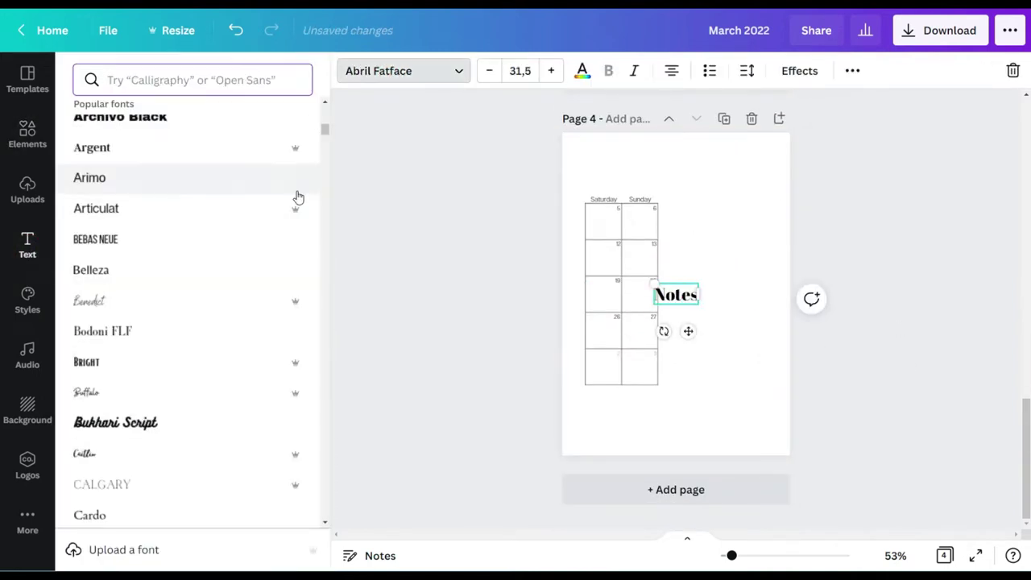
pyautogui.click(143, 182)
pyautogui.moveTo(689, 330); pyautogui.dragTo(731, 255)
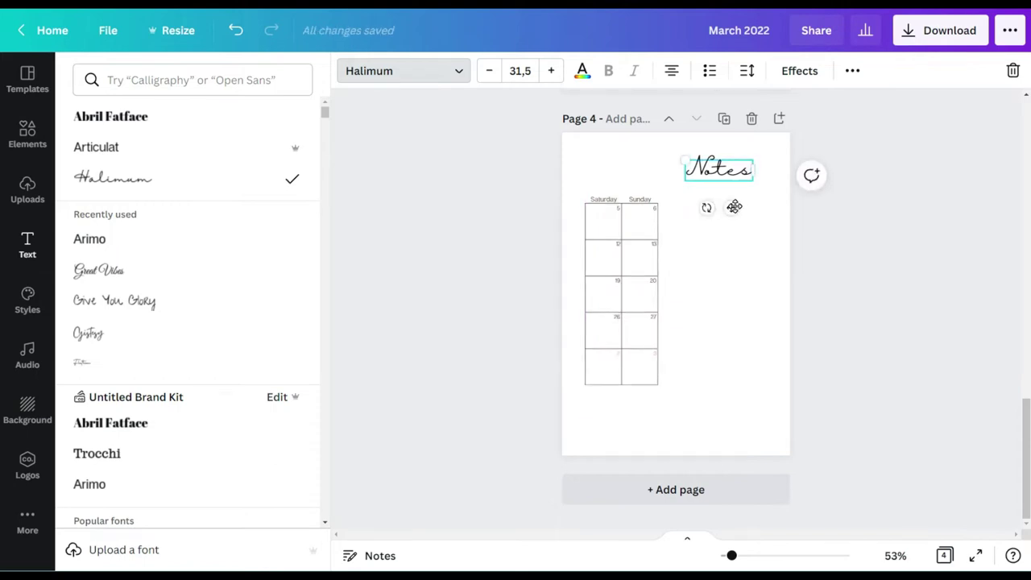
# Step: Add a straight line below the Notes heading, extend it slightly beyond both sides of the heading and set its line weight to 1
pyautogui.click(28, 131)
pyautogui.click(202, 308)
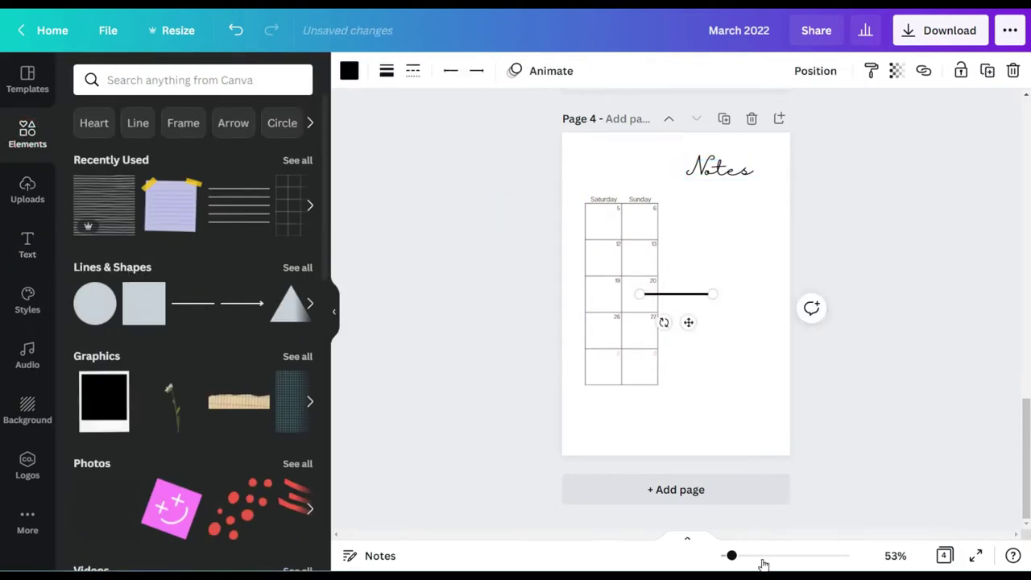
pyautogui.click(757, 556)
pyautogui.moveTo(686, 387); pyautogui.dragTo(772, 245)
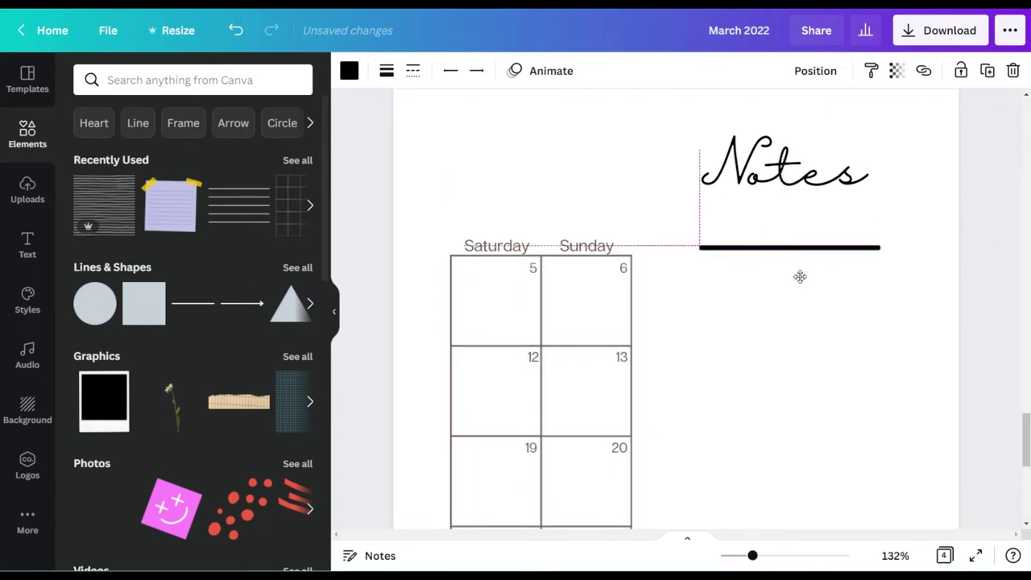
pyautogui.moveTo(699, 252); pyautogui.dragTo(676, 251)
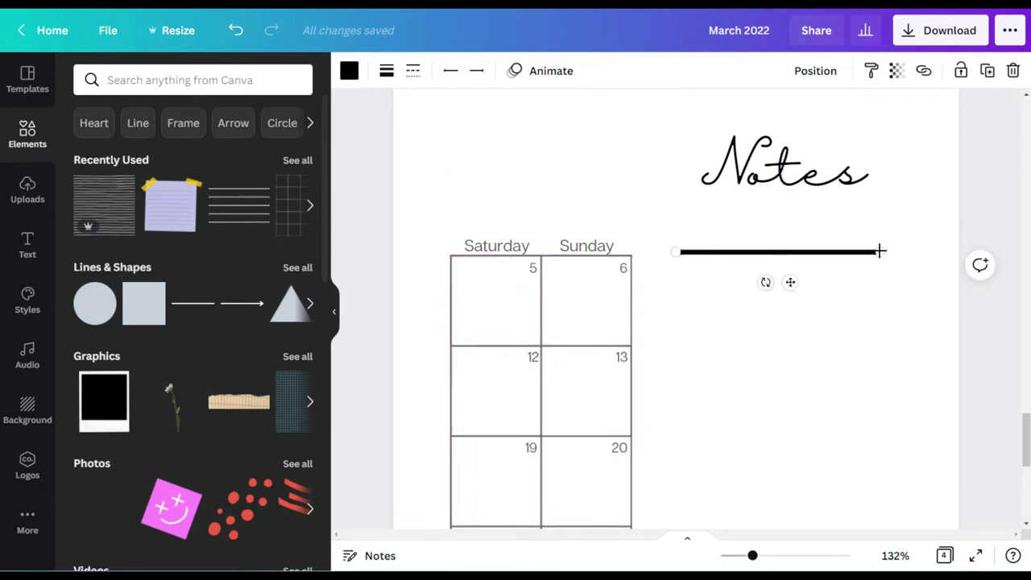
pyautogui.moveTo(905, 250); pyautogui.dragTo(903, 251)
pyautogui.click(386, 71)
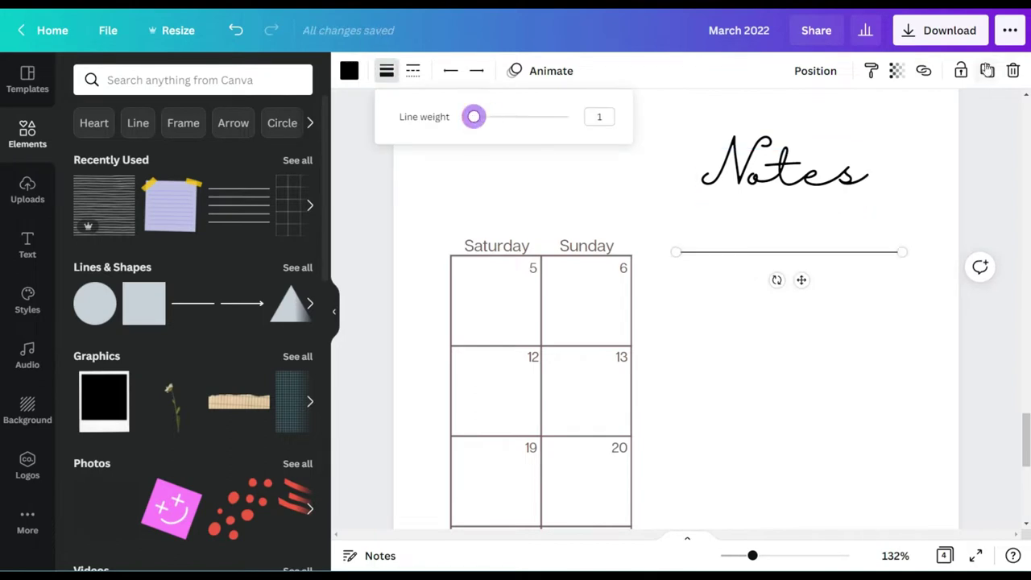
# Step: Duplicate the notes line and align the copy closely beneath the first one
pyautogui.click(987, 71)
pyautogui.scroll(3, 893, 114)
pyautogui.moveTo(795, 351); pyautogui.dragTo(769, 348)
pyautogui.moveTo(766, 351); pyautogui.dragTo(766, 345)
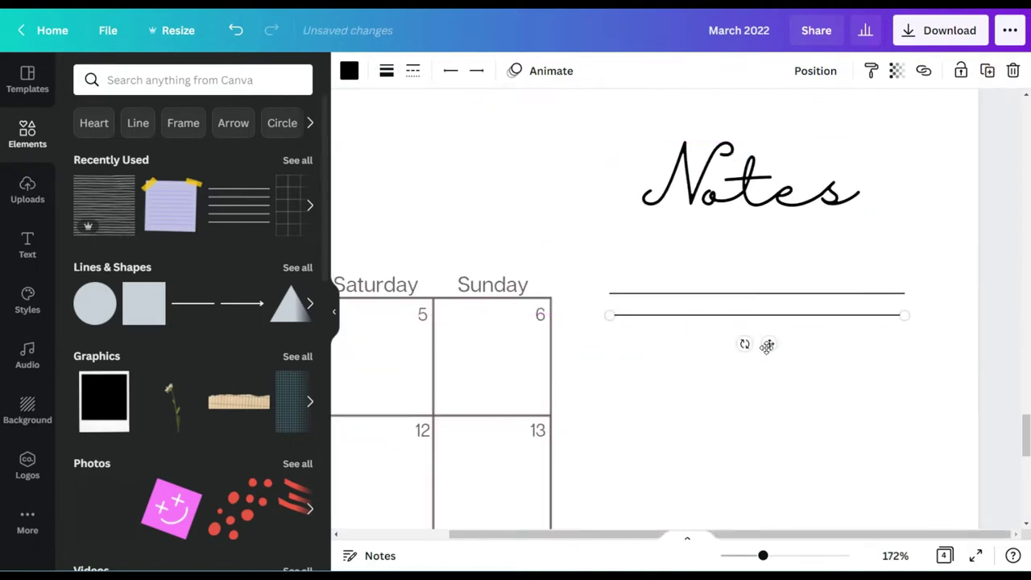
# Step: Duplicate the second notes line and place the copy beneath it with the same spacing
pyautogui.click(892, 557)
pyautogui.click(884, 472)
pyautogui.click(894, 556)
pyautogui.click(824, 422)
pyautogui.moveTo(731, 556); pyautogui.dragTo(842, 533)
pyautogui.click(682, 343)
pyautogui.hotkey('ctrl', 'd')
pyautogui.moveTo(775, 410); pyautogui.dragTo(744, 405)
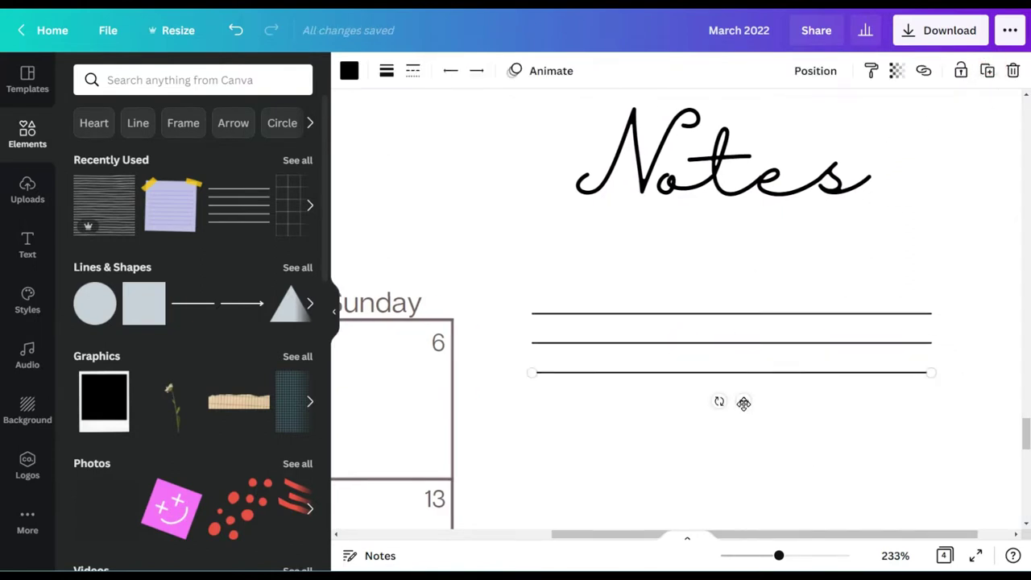
# Step: Duplicate the evenly spaced notes line repeatedly until the ruled area reaches the bottom of the weekend grid
pyautogui.click(991, 71)
pyautogui.click(991, 71)
pyautogui.click(990, 71)
pyautogui.click(990, 70)
pyautogui.click(990, 71)
pyautogui.click(991, 71)
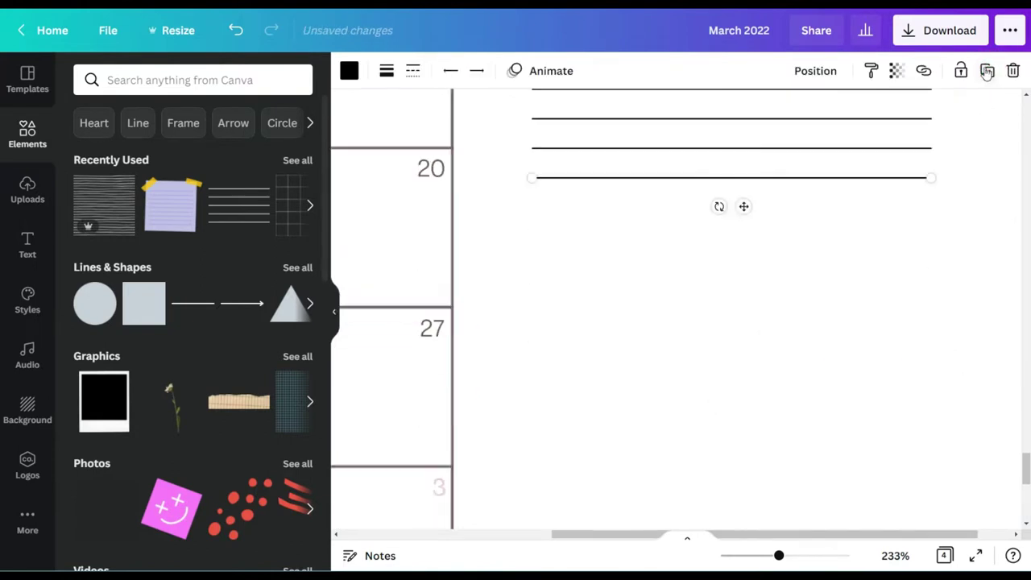
pyautogui.click(991, 71)
pyautogui.click(991, 70)
pyautogui.click(989, 70)
pyautogui.click(989, 70)
pyautogui.click(989, 70)
pyautogui.click(989, 70)
pyautogui.click(989, 70)
# Step: Move the Notes heading down on page 4 so it sits just above the first ruled line
pyautogui.click(944, 555)
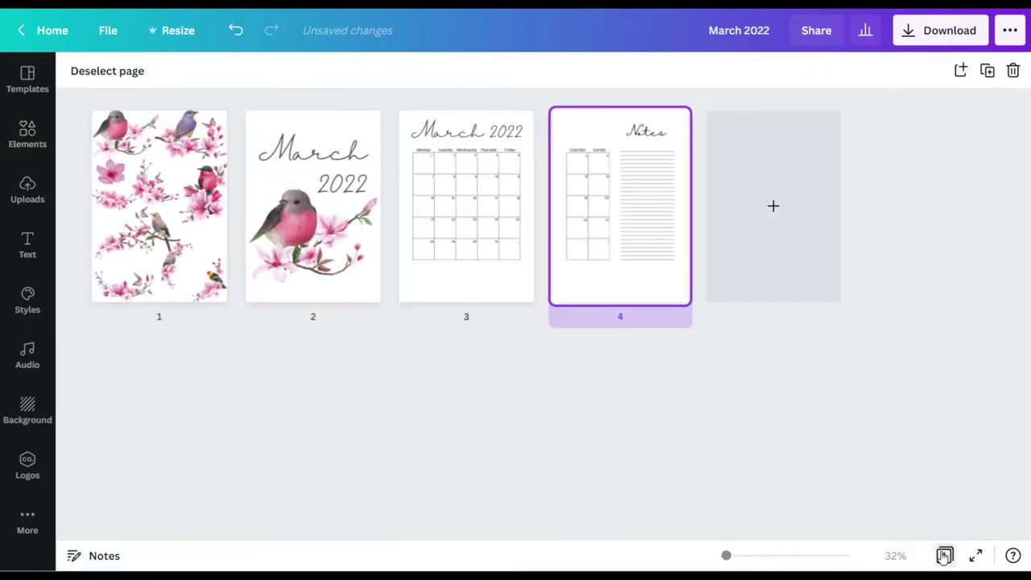
pyautogui.click(944, 556)
pyautogui.click(895, 556)
pyautogui.click(878, 484)
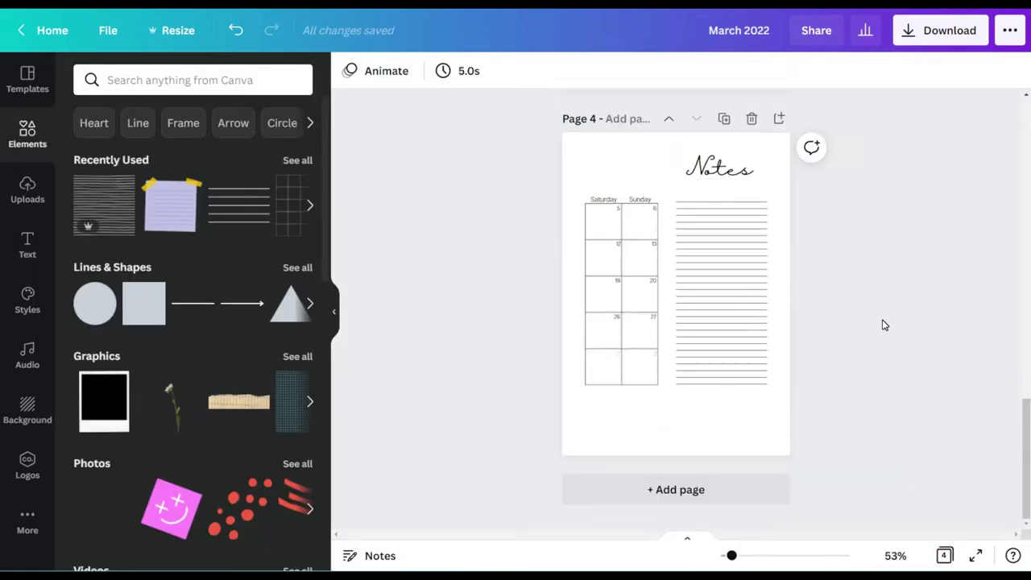
pyautogui.moveTo(725, 167); pyautogui.dragTo(725, 177)
pyautogui.click(870, 175)
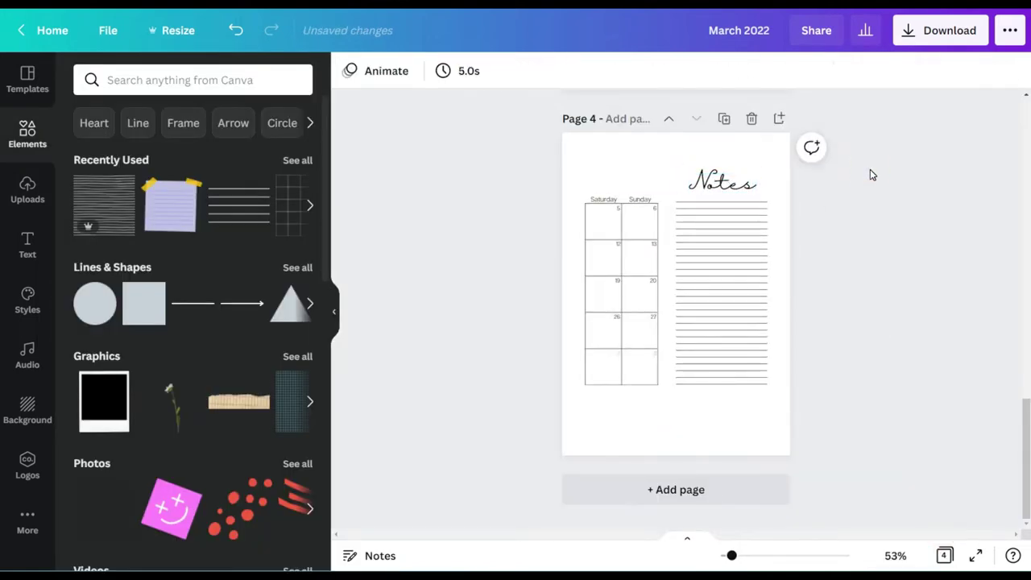
# Step: Shorten page 3's title to March and duplicate it
pyautogui.scroll(5, 870, 175)
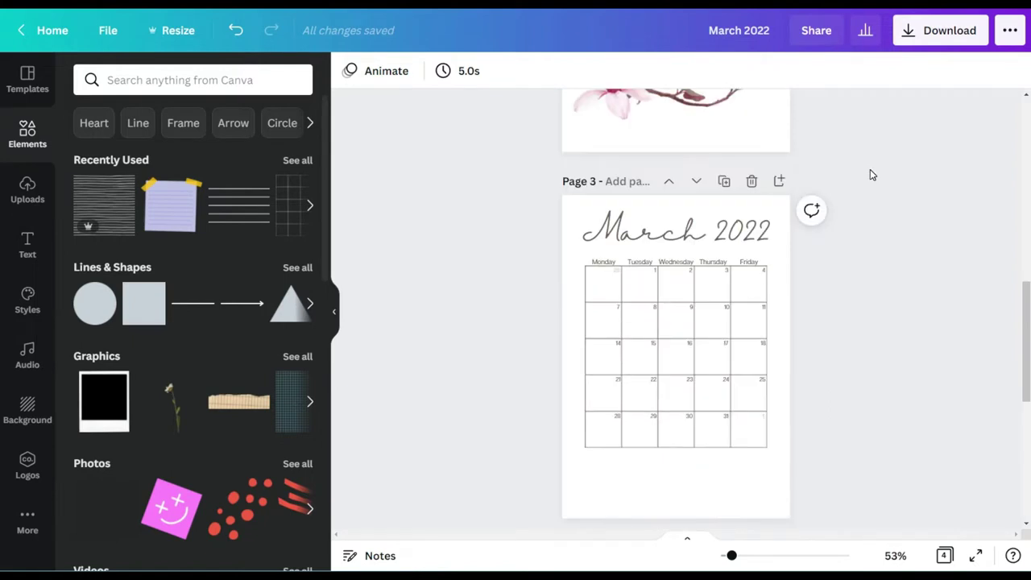
pyautogui.scroll(-2, 870, 175)
pyautogui.scroll(2, 869, 175)
pyautogui.click(769, 233)
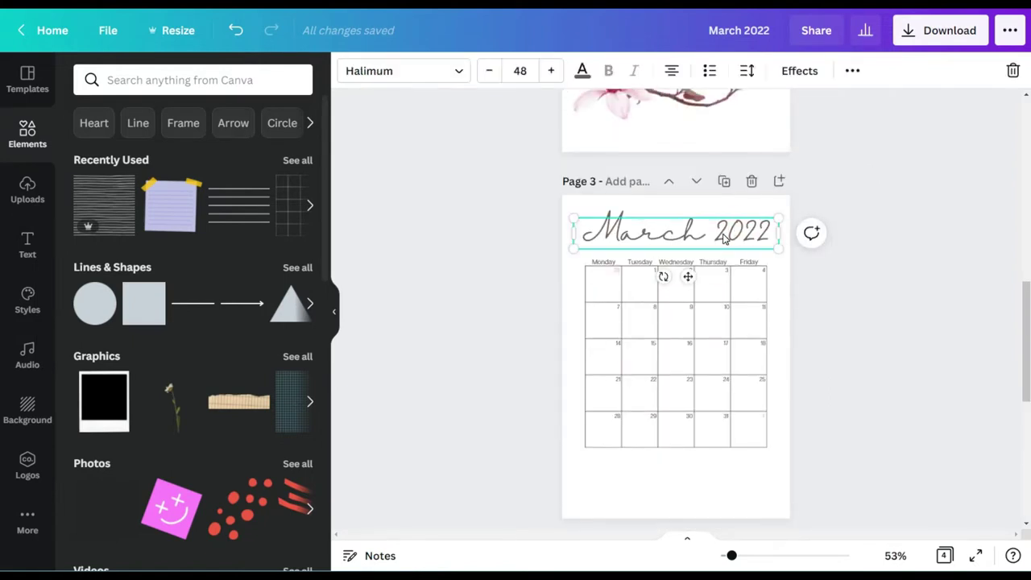
pyautogui.click(850, 71)
pyautogui.click(848, 108)
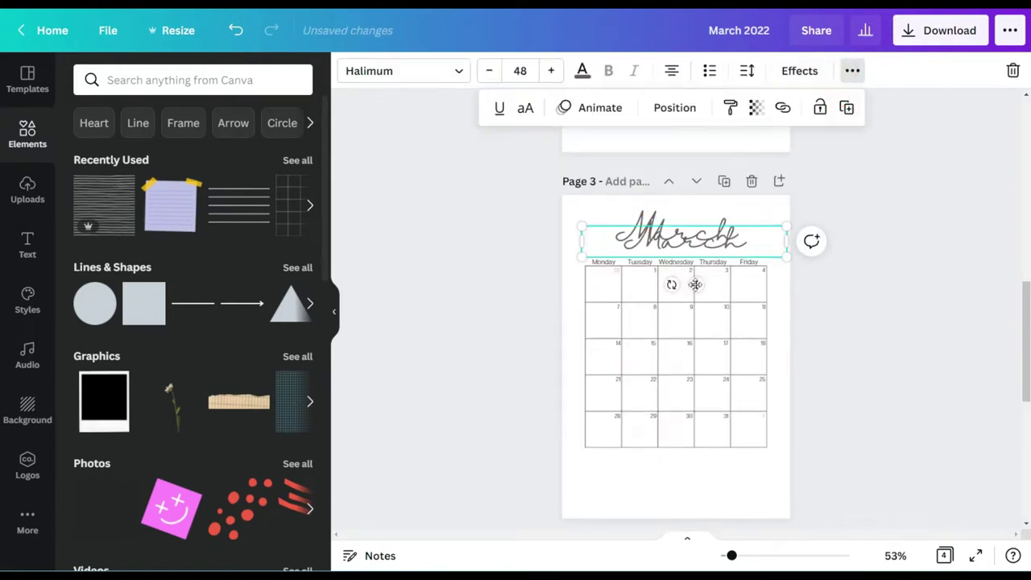
# Step: Place the copied title above page 4's Saturday and Sunday columns, change it to 2022 and narrow its text box to about 50 mm
pyautogui.scroll(-4, 695, 285)
pyautogui.moveTo(695, 285); pyautogui.dragTo(651, 274)
pyautogui.doubleClick(640, 231)
pyautogui.write('2022')
pyautogui.moveTo(742, 231); pyautogui.dragTo(610, 234)
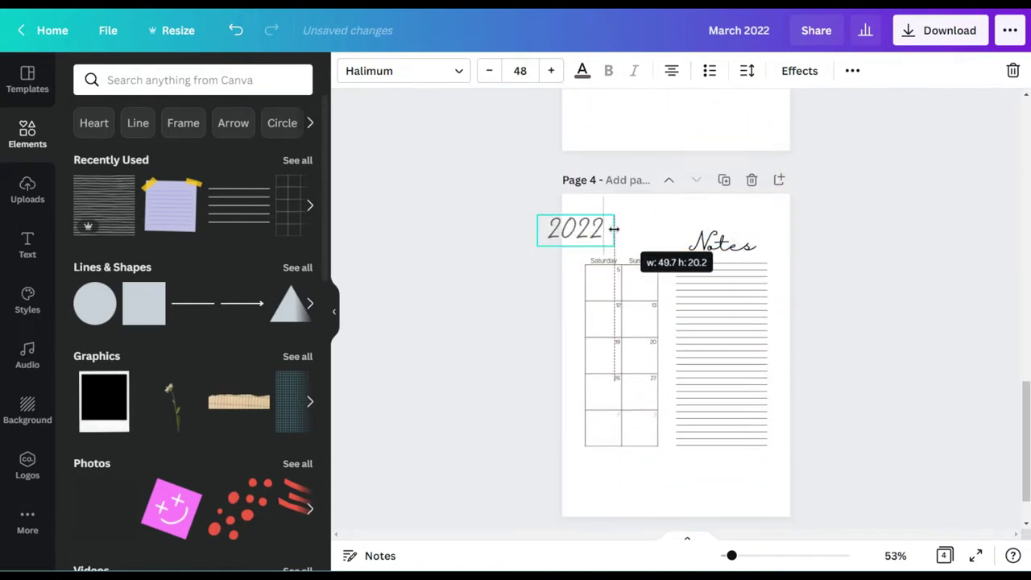
pyautogui.moveTo(574, 273); pyautogui.dragTo(632, 272)
pyautogui.click(874, 288)
# Step: Align page 3's March title with the grid's right edge and fine-tune the 2022 title's position on page 4
pyautogui.scroll(4, 875, 265)
pyautogui.moveTo(708, 234); pyautogui.dragTo(737, 236)
pyautogui.click(886, 283)
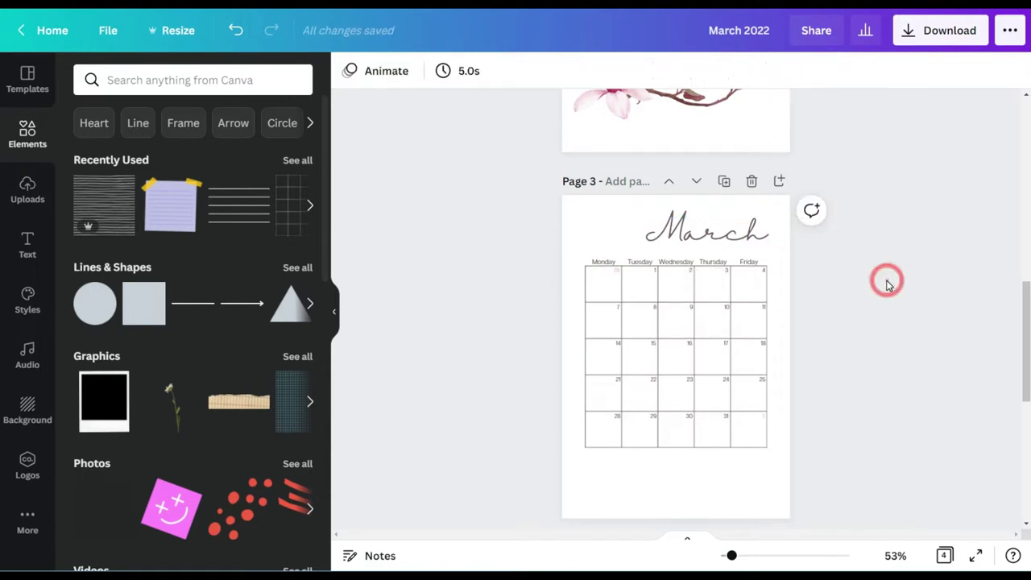
pyautogui.scroll(-4, 886, 283)
pyautogui.moveTo(627, 287); pyautogui.dragTo(625, 290)
pyautogui.click(944, 555)
pyautogui.click(300, 278)
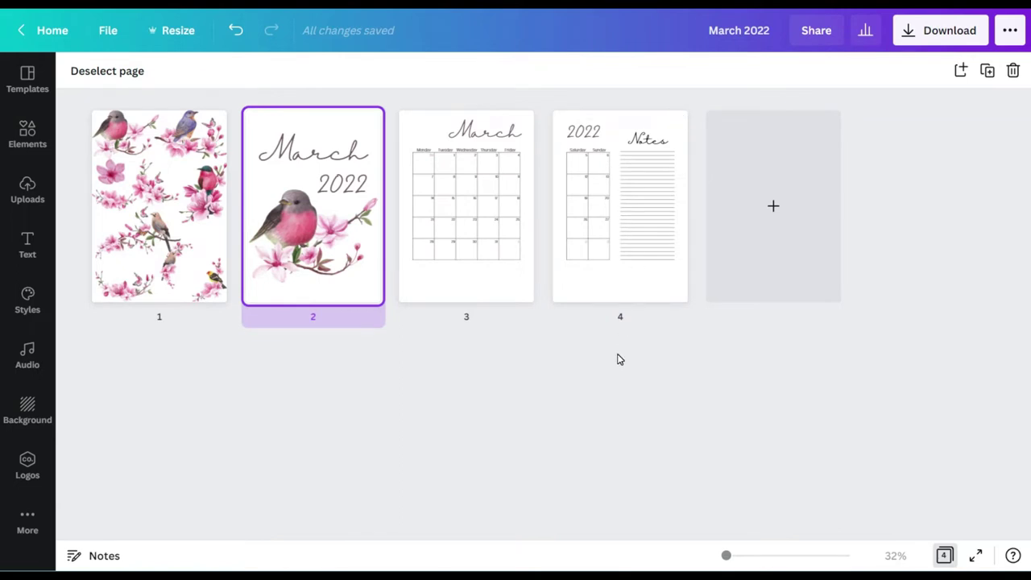
pyautogui.click(944, 555)
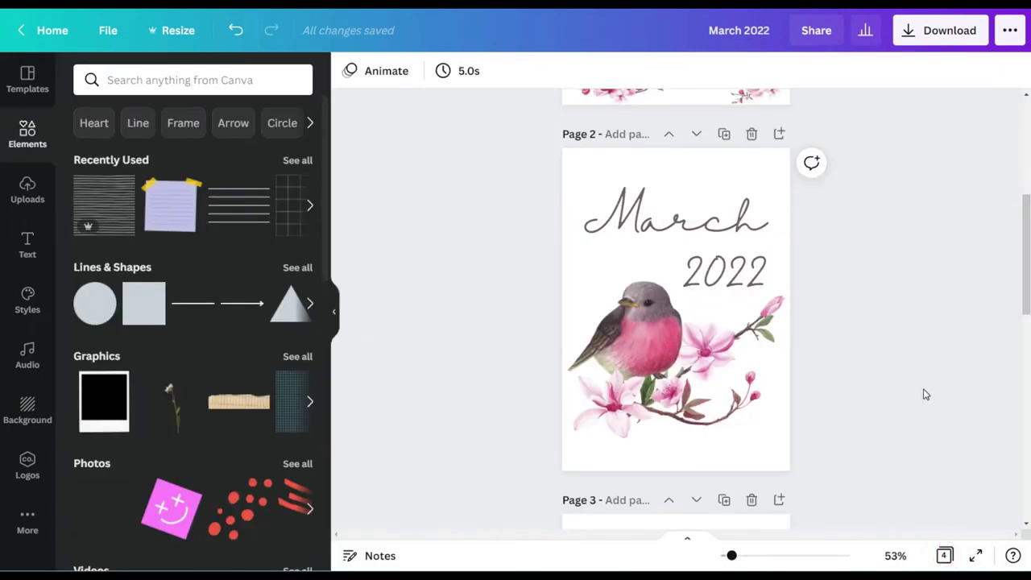
# Step: Duplicate the blue bird on the blossom branch from page 1 and place the copy in page 3's upper left corner
pyautogui.scroll(-4, 865, 281)
pyautogui.scroll(6, 867, 281)
pyautogui.scroll(1, 867, 282)
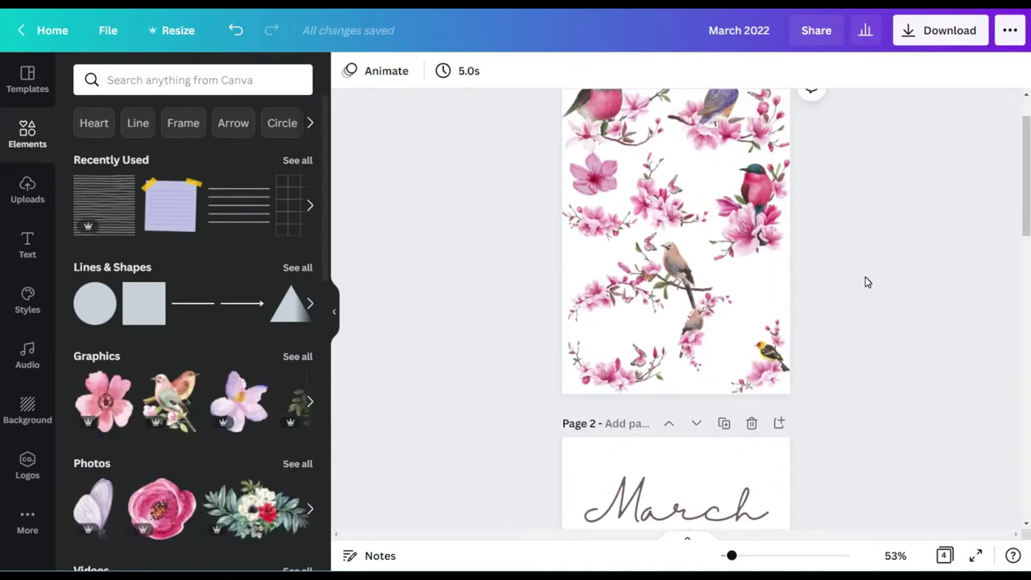
pyautogui.scroll(1, 867, 282)
pyautogui.click(727, 171)
pyautogui.click(987, 70)
pyautogui.scroll(-11, 667, 249)
pyautogui.moveTo(727, 178); pyautogui.dragTo(621, 230)
# Step: Scale down the blue bird picture on page 3 so it fits above the grid beside the March title
pyautogui.moveTo(686, 273); pyautogui.dragTo(654, 251)
pyautogui.click(620, 234)
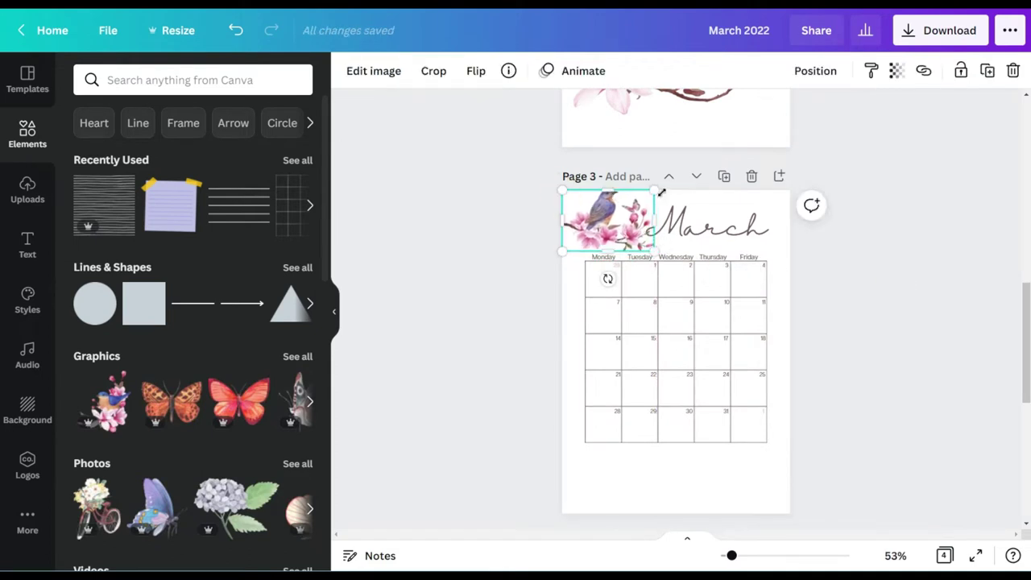
pyautogui.moveTo(659, 192); pyautogui.dragTo(654, 195)
pyautogui.click(839, 222)
pyautogui.click(635, 234)
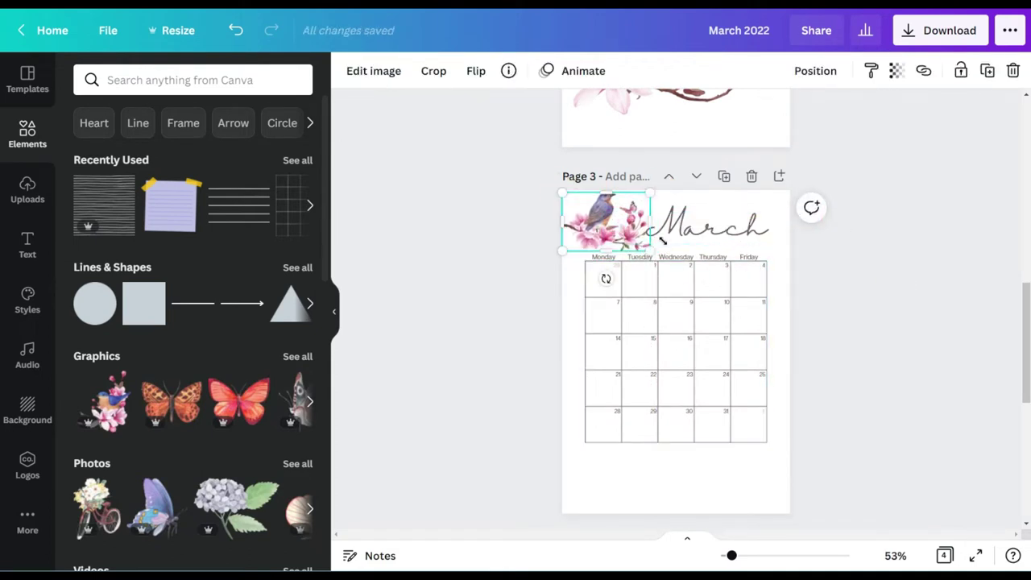
# Step: Shrink page 3's bird picture slightly and place a copy of page 1's horizontal blossom spray below page 3's calendar grid
pyautogui.moveTo(655, 251); pyautogui.dragTo(644, 247)
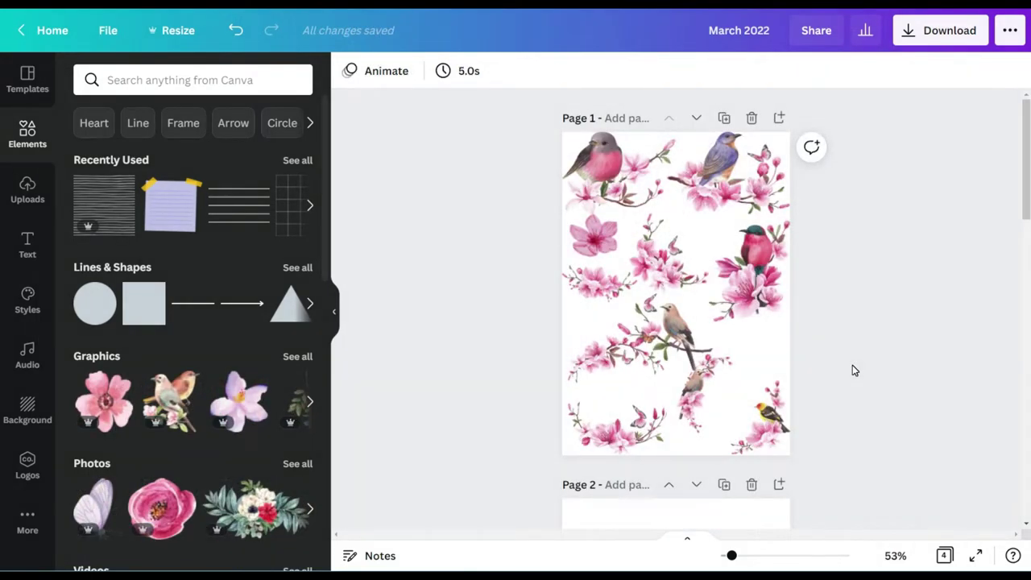
pyautogui.click(599, 281)
pyautogui.hotkey('ctrl', 'd')
pyautogui.scroll(-10, 654, 368)
pyautogui.moveTo(620, 339); pyautogui.dragTo(706, 377)
pyautogui.scroll(-4, 708, 357)
pyautogui.scroll(4, 709, 357)
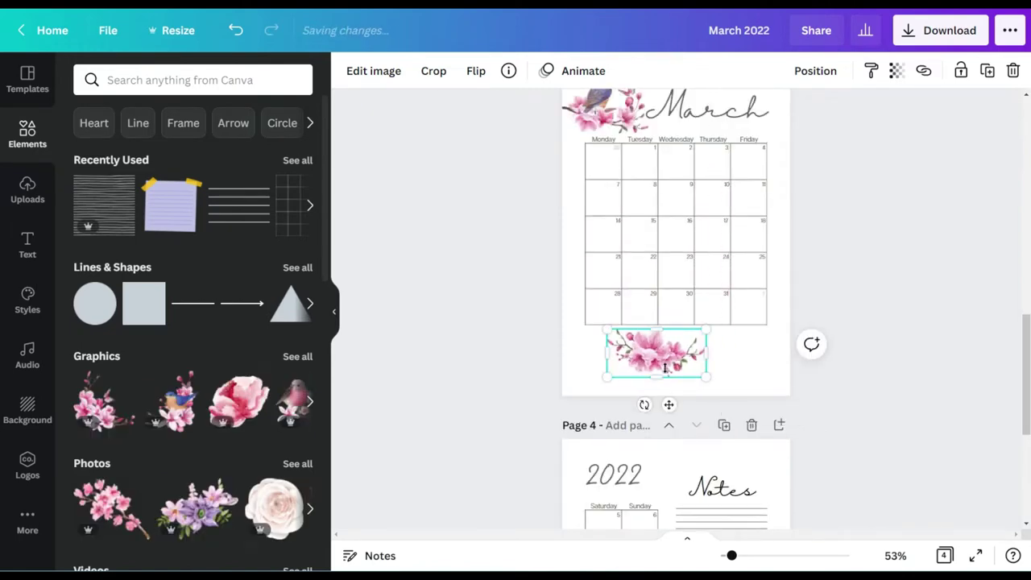
# Step: Duplicate the blossom cluster with a small butterfly from the middle of page 1 and place it below the left end of page 3's grid
pyautogui.scroll(1, 863, 386)
pyautogui.scroll(5, 863, 388)
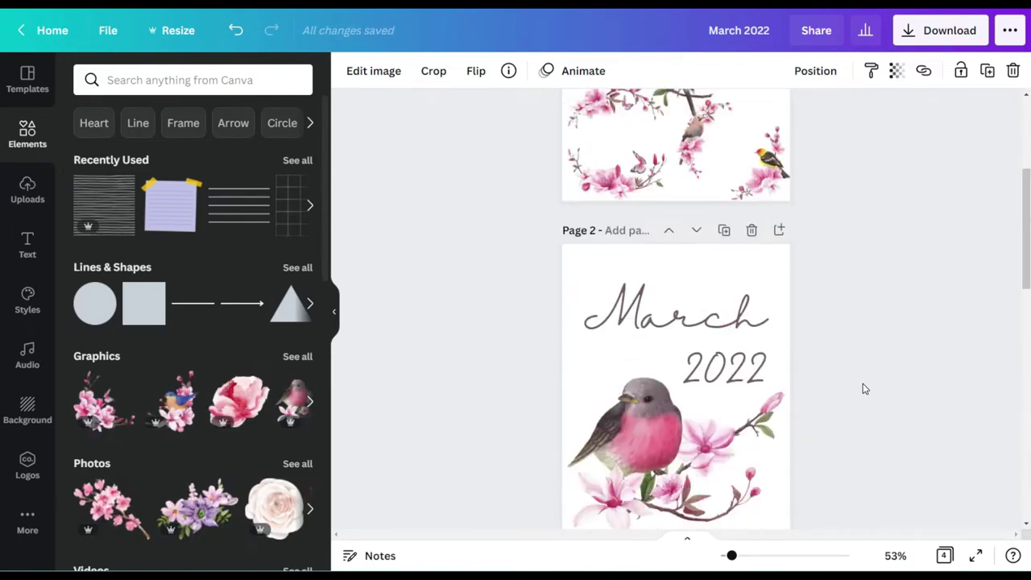
pyautogui.scroll(3, 864, 389)
pyautogui.click(986, 72)
pyautogui.scroll(-12, 674, 283)
pyautogui.moveTo(681, 221); pyautogui.dragTo(620, 233)
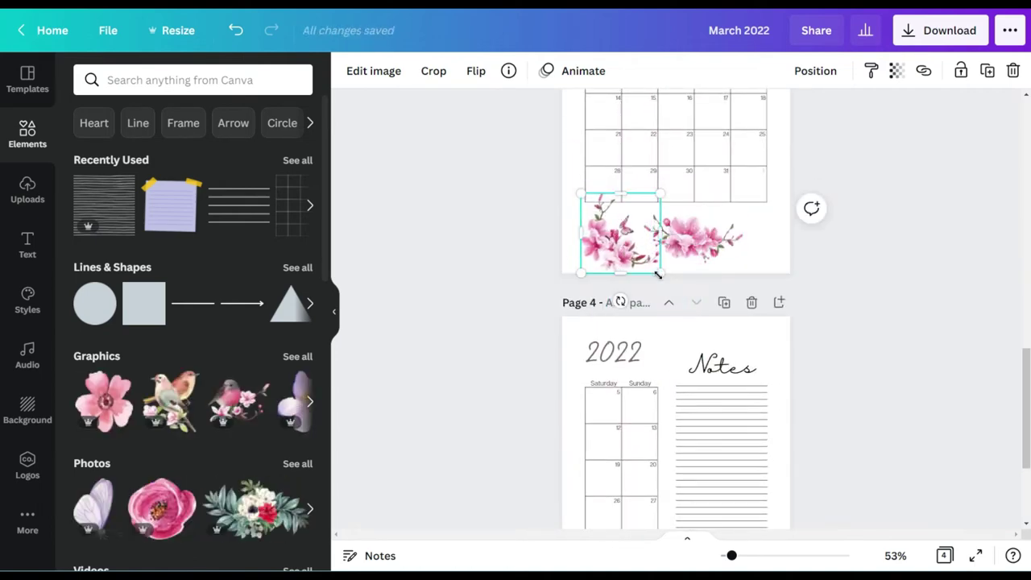
# Step: Tilt the horizontal blossom spray below page 3's grid counterclockwise and move it left so it overlaps the butterfly blossom cluster
pyautogui.click(692, 247)
pyautogui.moveTo(692, 278); pyautogui.dragTo(682, 290)
pyautogui.moveTo(684, 236)
pyautogui.mouseDown()
pyautogui.moveTo(667, 239)
pyautogui.moveTo(681, 241)
pyautogui.mouseUp()
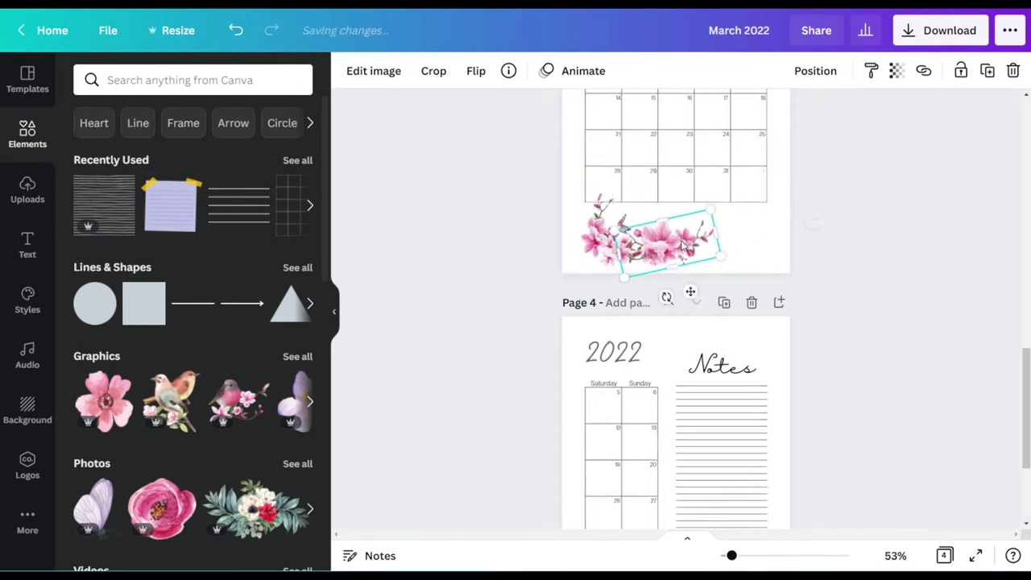
# Step: Duplicate the curved blossom arrangement with a butterfly in page 1's lower left corner
pyautogui.scroll(10, 829, 289)
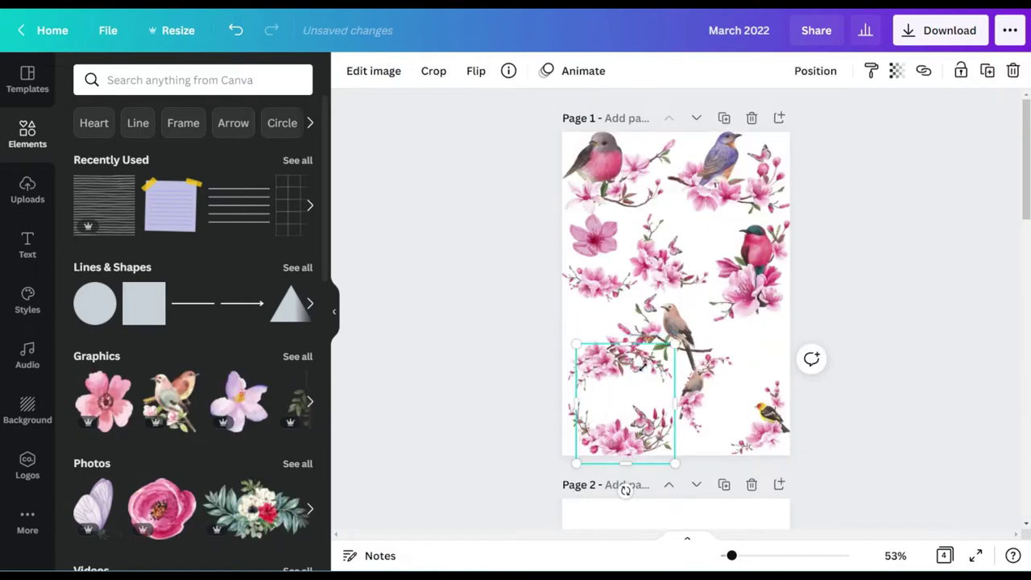